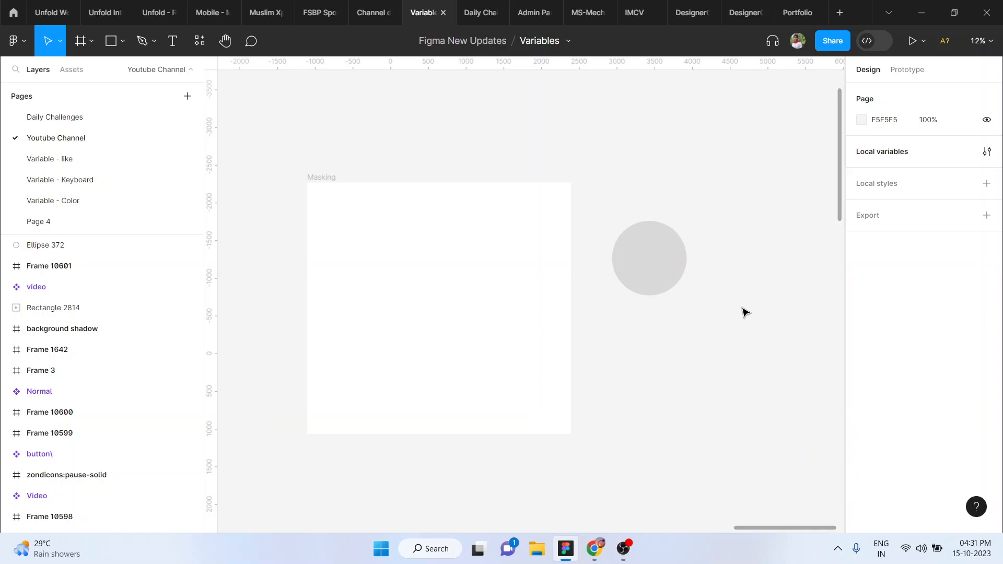
Open the Unsplash plugin and search its plant category for photos
right_click(675, 304)
mouse_move(715, 422)
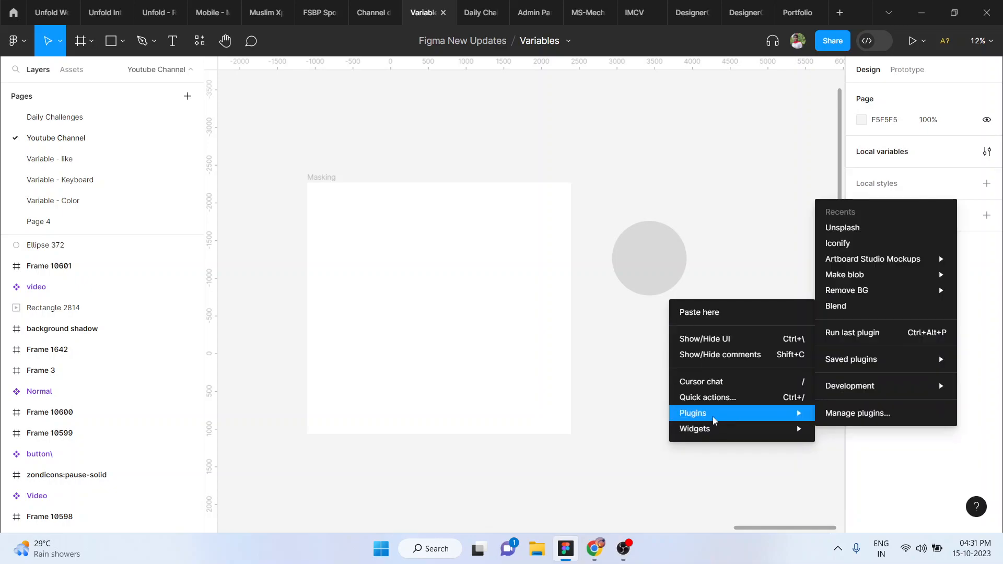
left_click(842, 228)
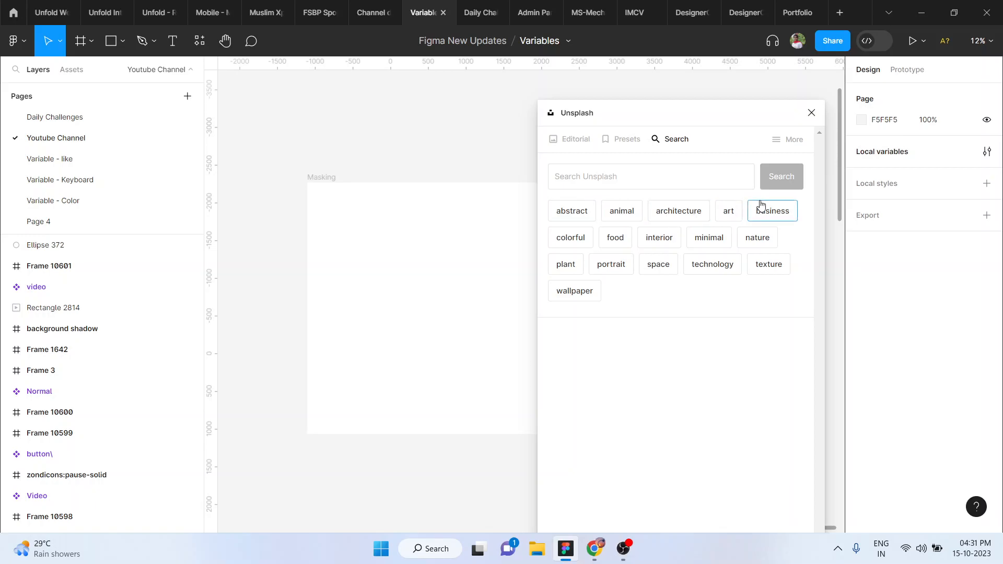
left_click(566, 264)
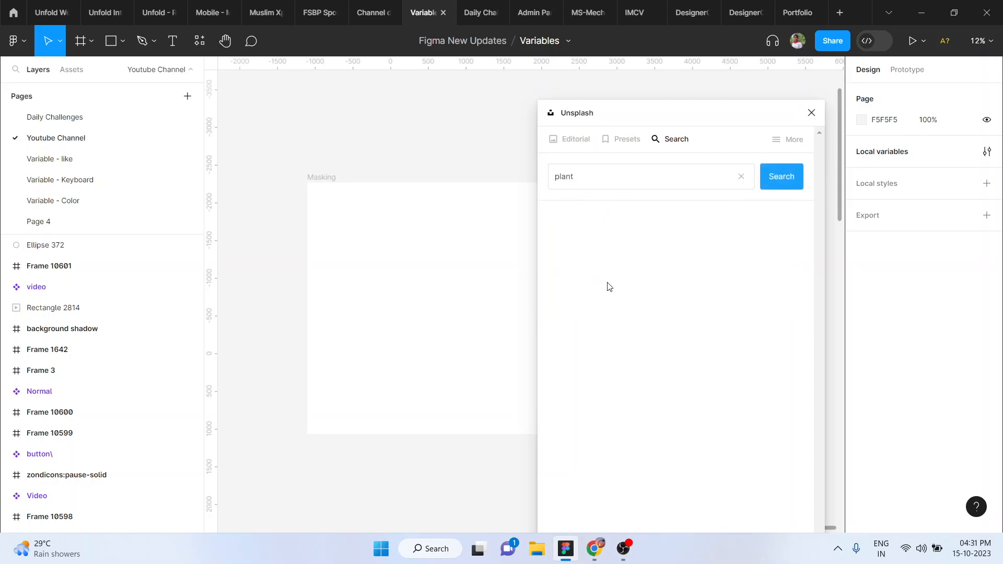
scroll(409, 309, "down", 3)
scroll(410, 309, "right", 2)
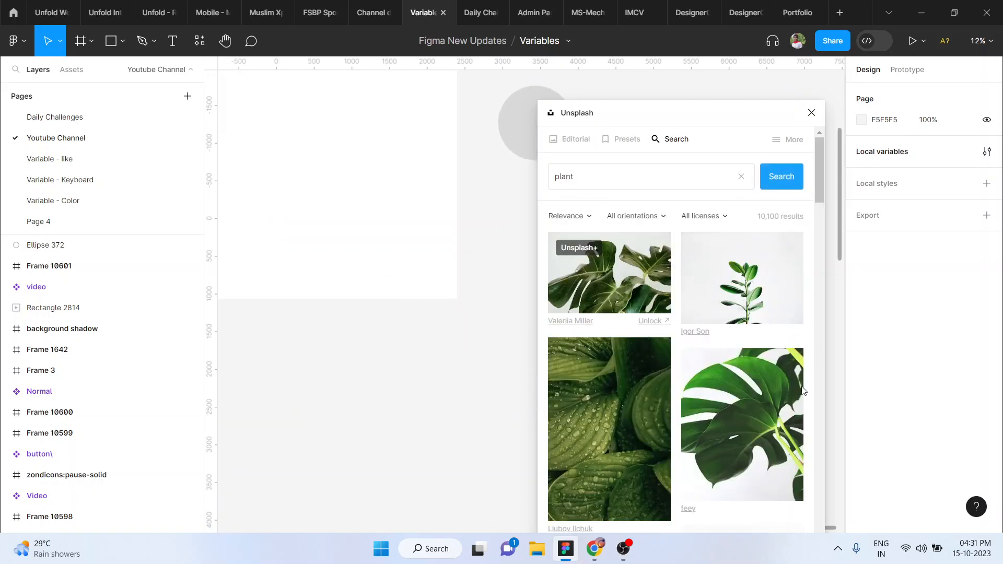
Search Unsplash's abstract category instead and insert the red, pink and orange gradient photo on the canvas
left_click(742, 178)
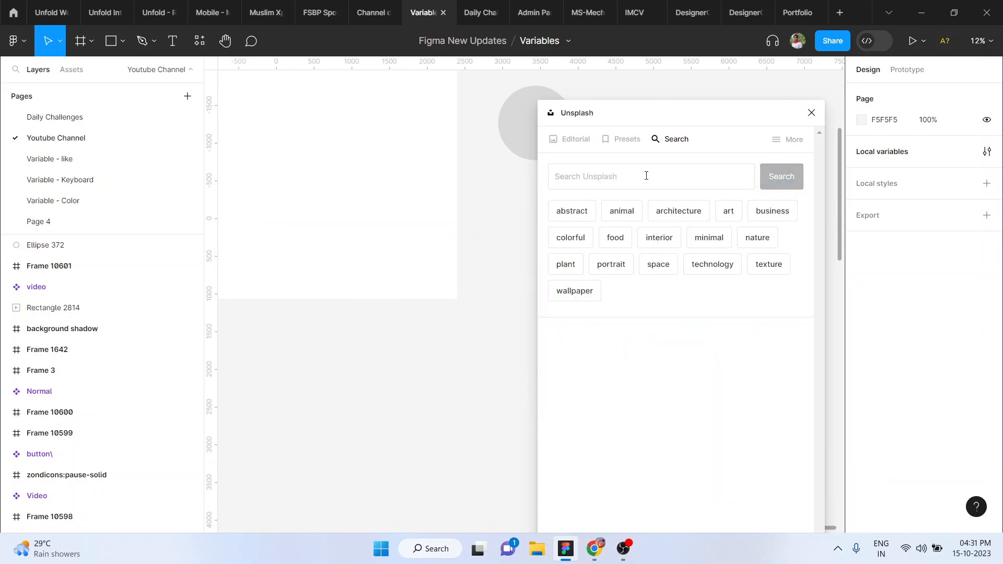
left_click(564, 218)
scroll(678, 397, "down", 5)
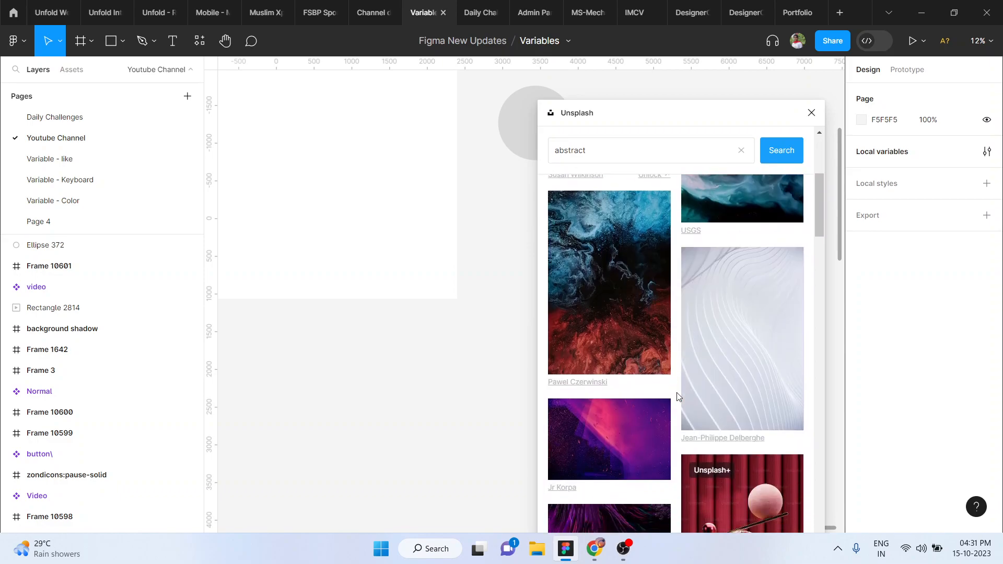
scroll(678, 397, "down", 5)
scroll(599, 385, "down", 4)
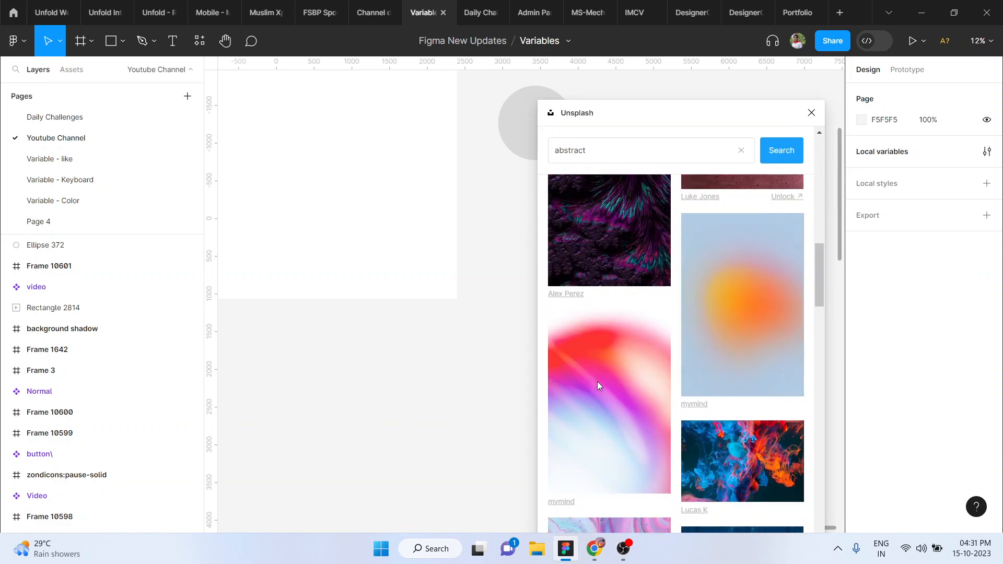
scroll(704, 484, "down", 5)
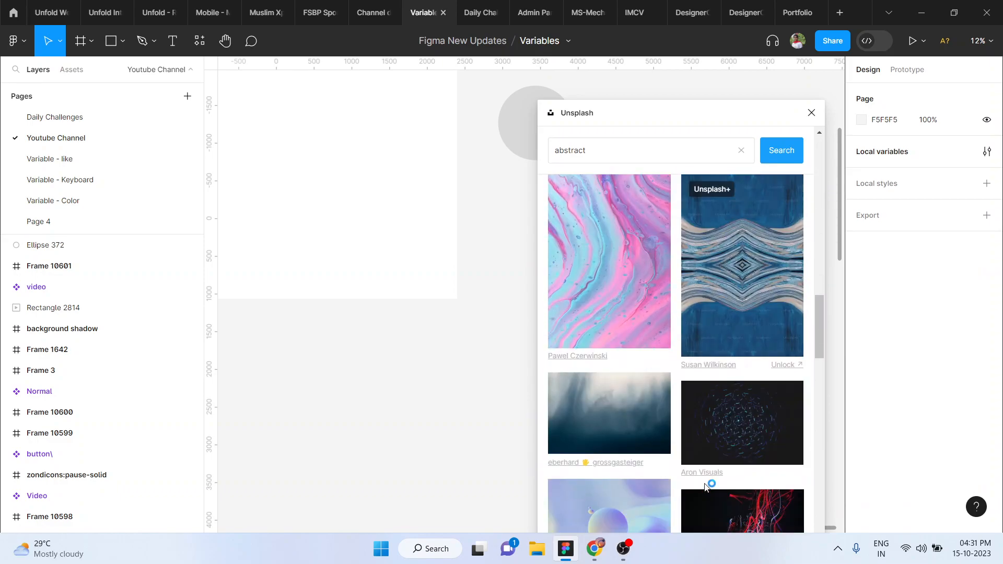
scroll(706, 486, "down", 5)
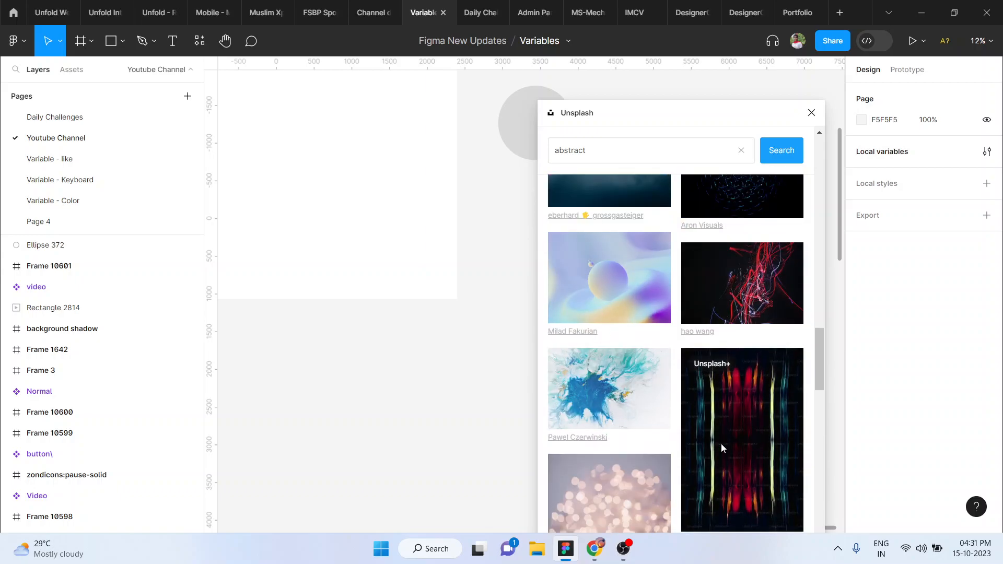
scroll(721, 443, "down", 5)
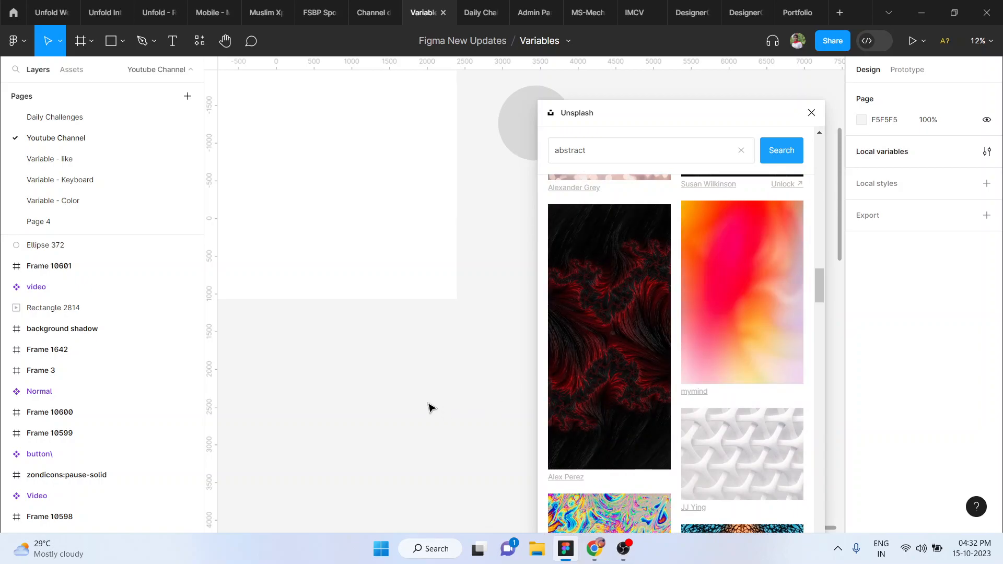
scroll(429, 407, "down", 3)
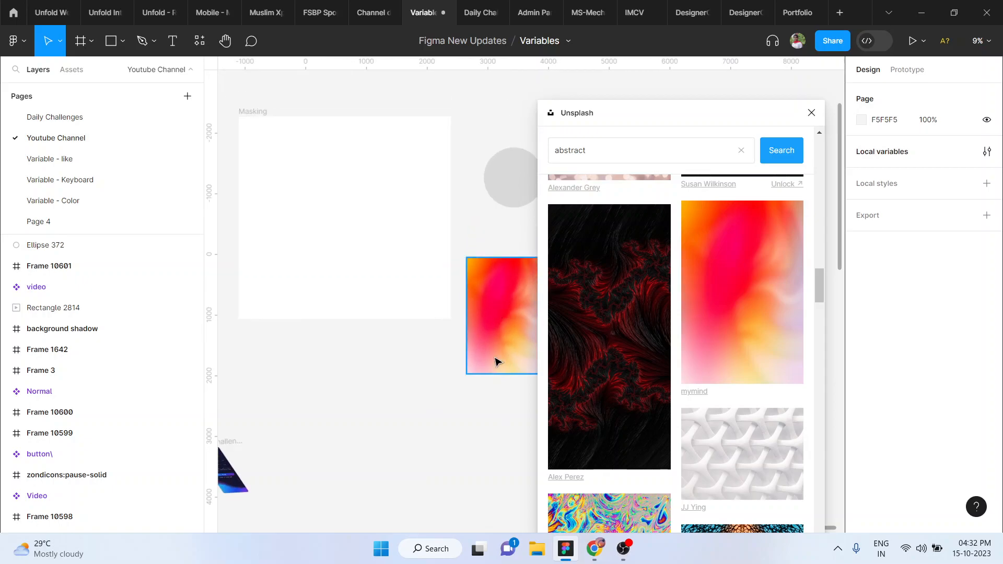
Close the Unsplash plugin and place the gradient image to the right of the grey circle
left_click_drag(505, 355, 439, 421)
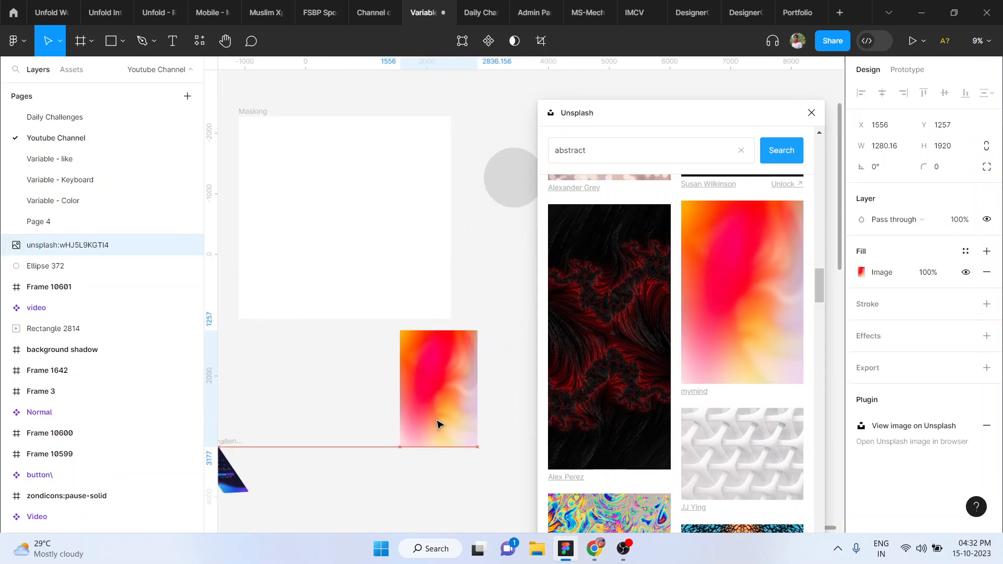
left_click(495, 294)
left_click(812, 113)
left_click(458, 373)
left_click_drag(459, 372, 629, 197)
scroll(629, 197, "up", 2)
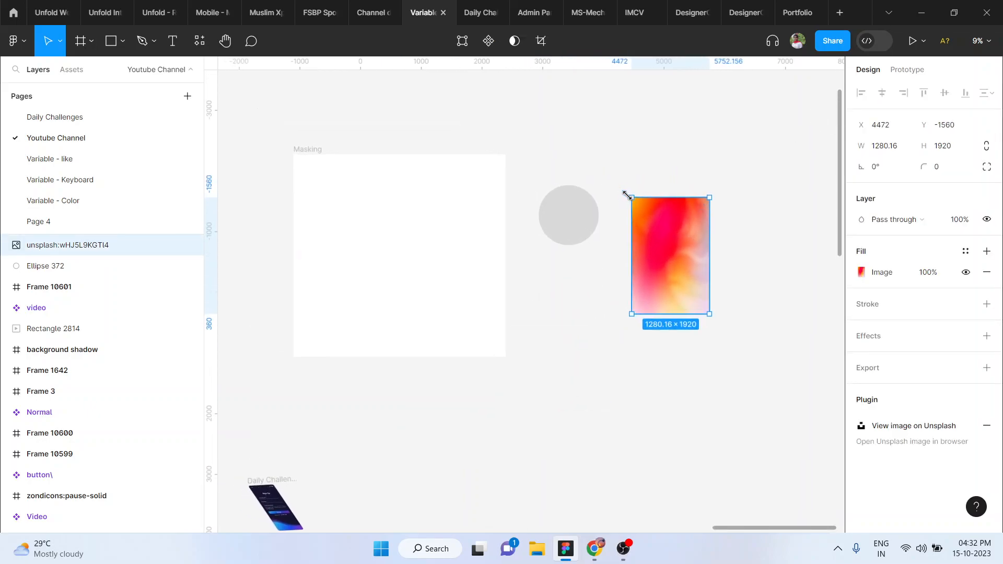
Shift the grey circle slightly left, between the Masking frame and the gradient image
left_click(562, 219)
scroll(567, 252, "up", 5)
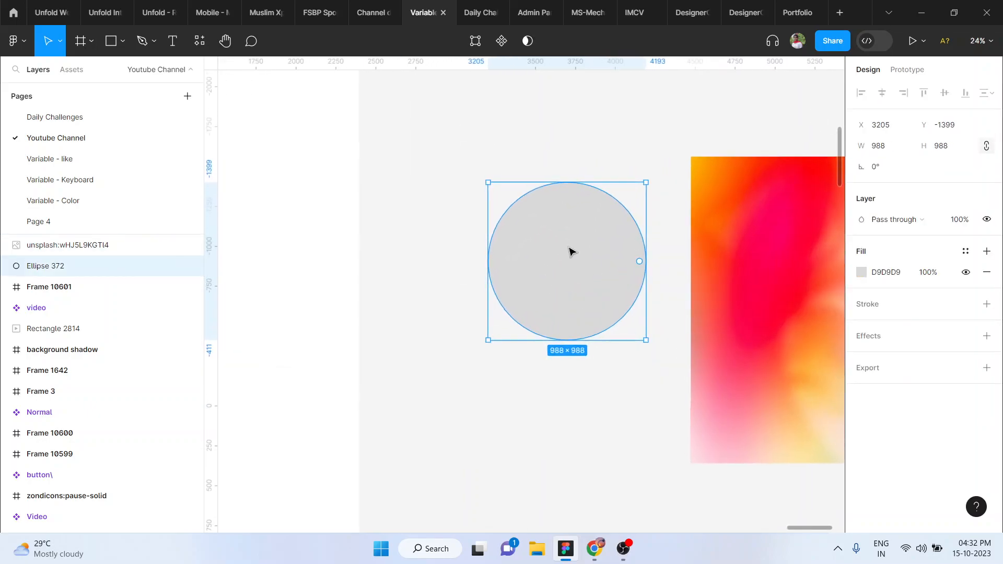
left_click_drag(555, 253, 528, 255)
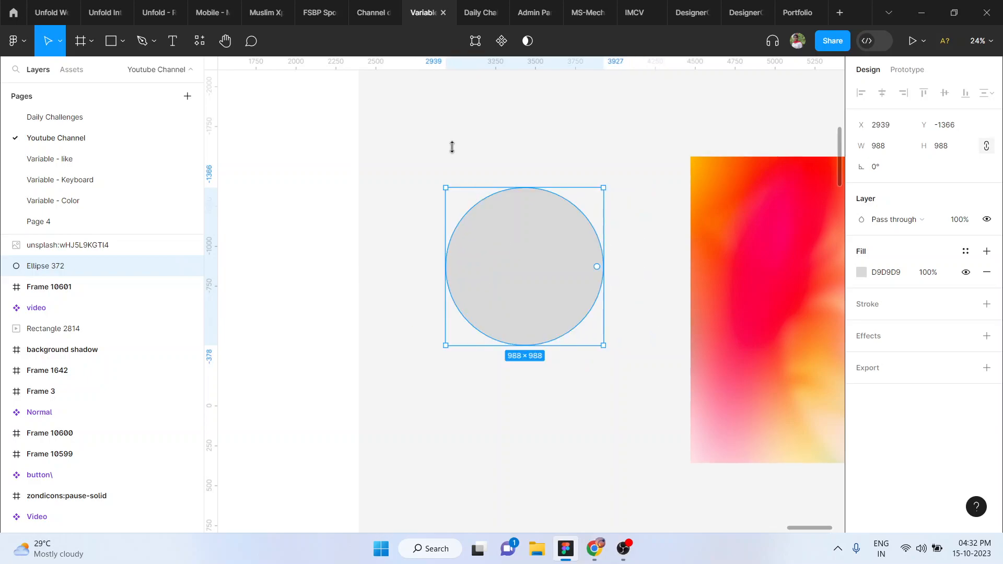
left_click(453, 152)
left_click(122, 41)
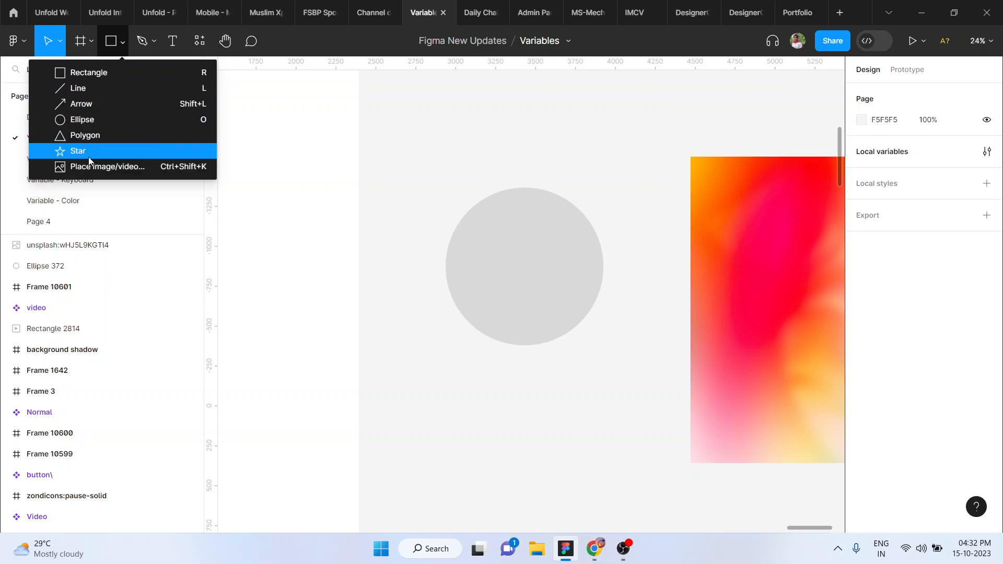
left_click(237, 282)
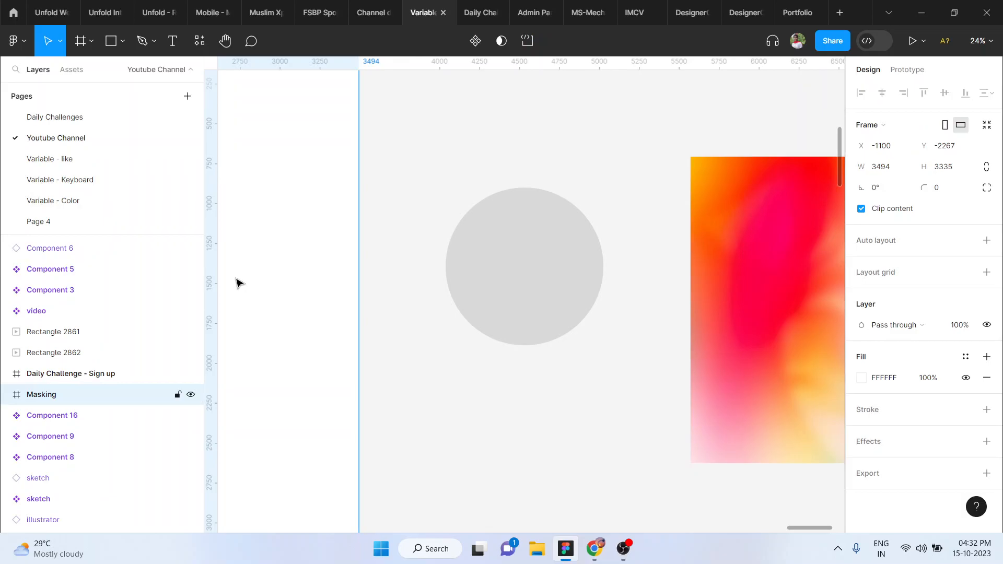
scroll(236, 282, "down", 3)
Move the grey circle behind the gradient image and use it as a mask for the image
left_click(448, 278)
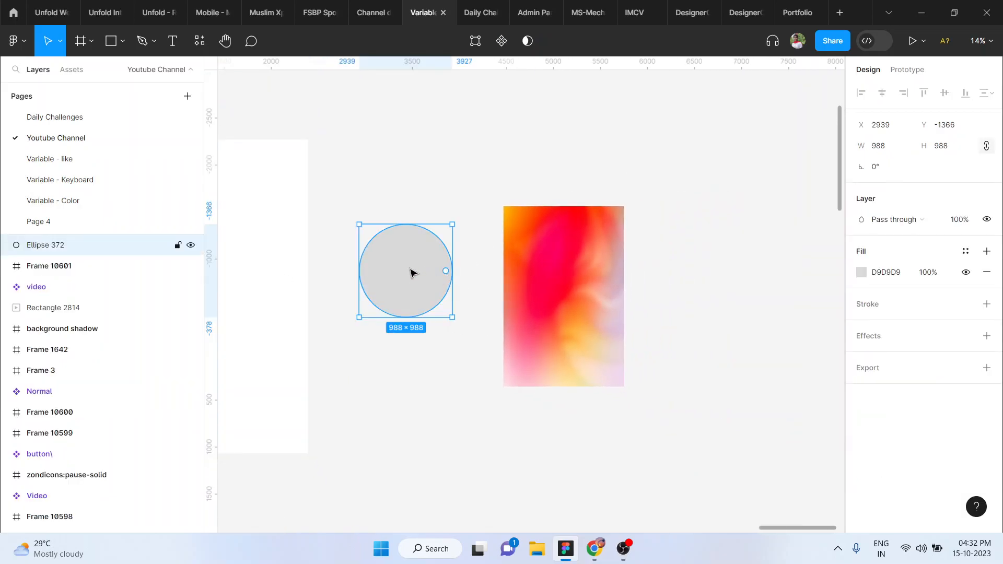
left_click_drag(430, 268, 578, 295)
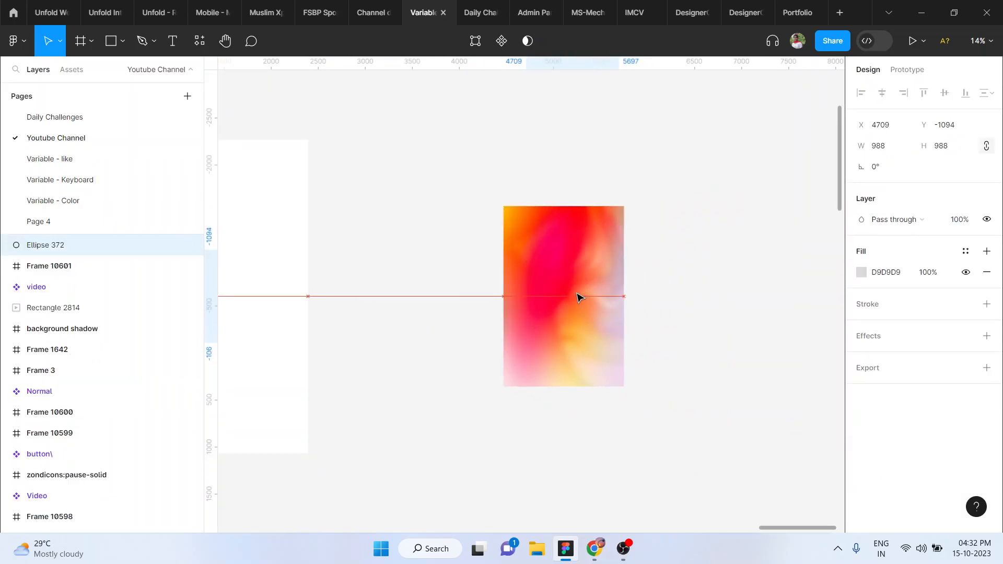
left_click_drag(434, 178, 734, 463)
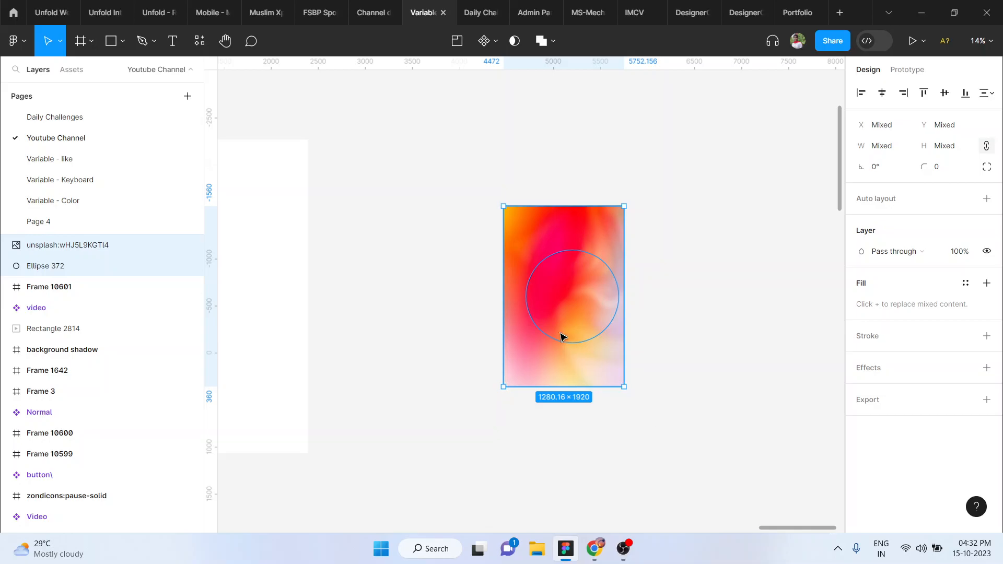
right_click(549, 319)
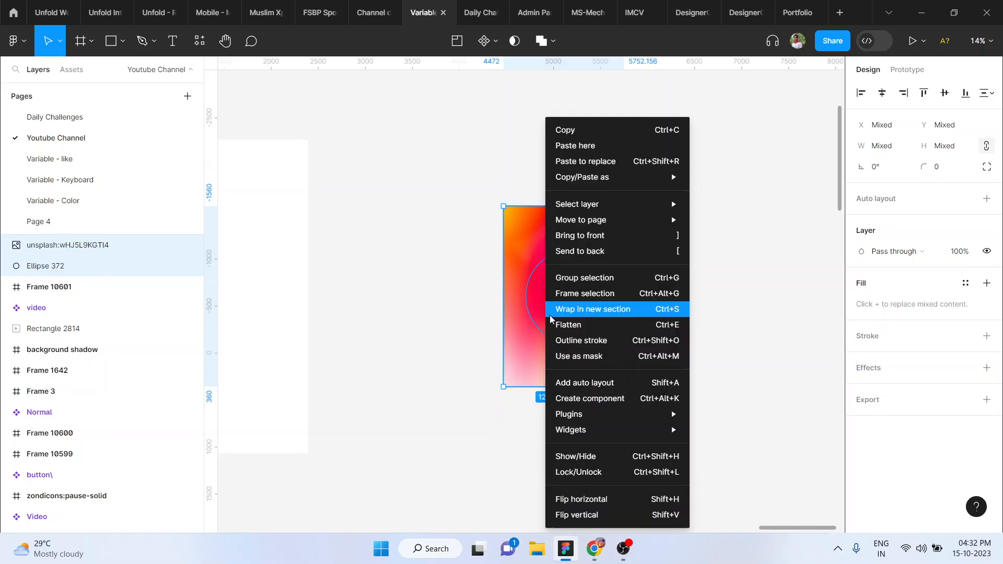
left_click(611, 360)
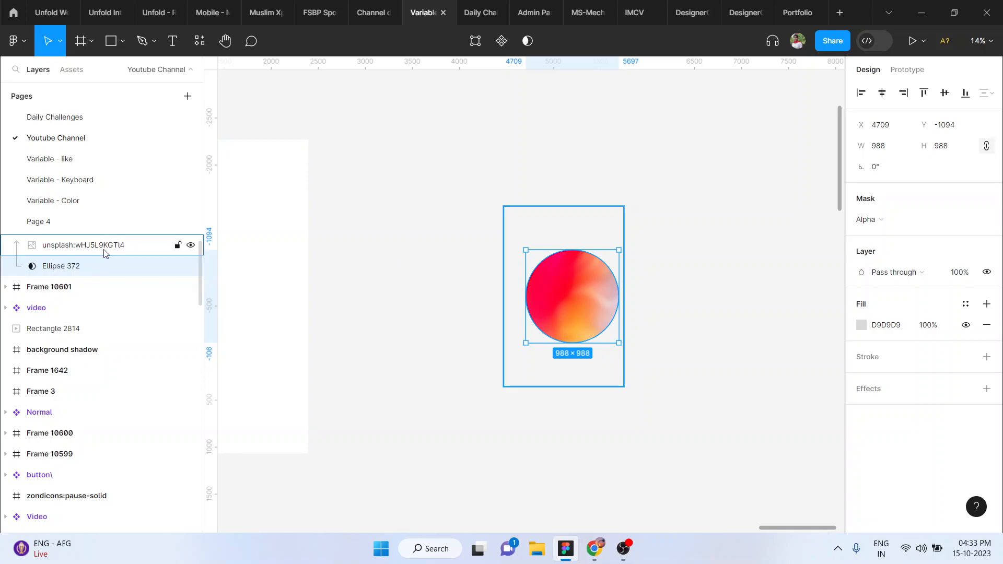
Reposition the gradient image inside its circular mask
left_click(76, 246)
left_click_drag(556, 305, 593, 307)
left_click_drag(580, 267, 573, 235)
left_click_drag(585, 299, 564, 296)
left_click(672, 318)
Move the masked circle with its image into the upper-left corner of the Masking frame, at about X 179, Y 264
scroll(672, 318, "left", 3)
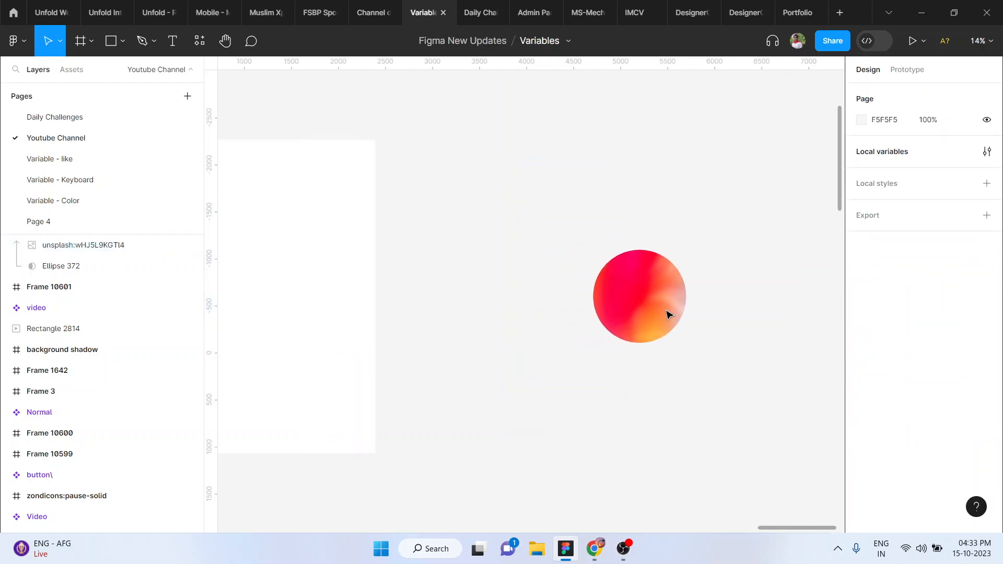
left_click_drag(564, 217, 740, 399)
left_click_drag(651, 321, 259, 296)
scroll(259, 296, "left", 5)
scroll(259, 296, "up", 2)
left_click_drag(520, 405, 381, 343)
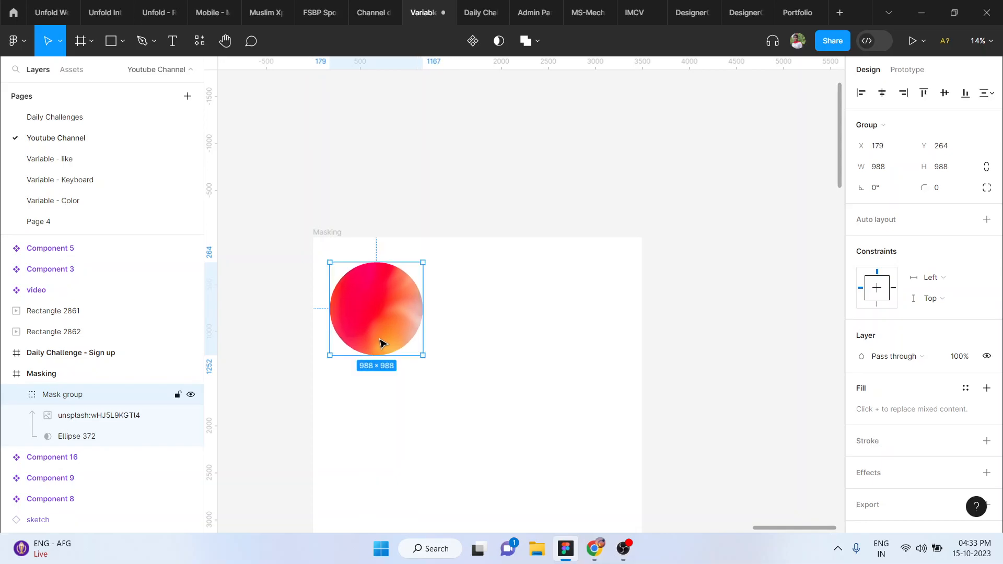
scroll(380, 343, "down", 3)
scroll(380, 343, "right", 1)
left_click(692, 327)
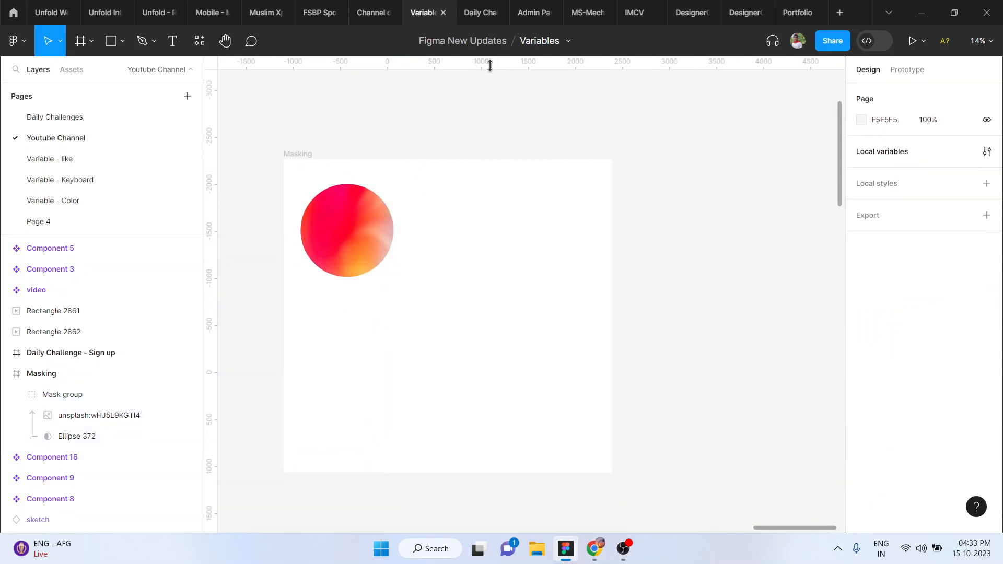
left_click(347, 227)
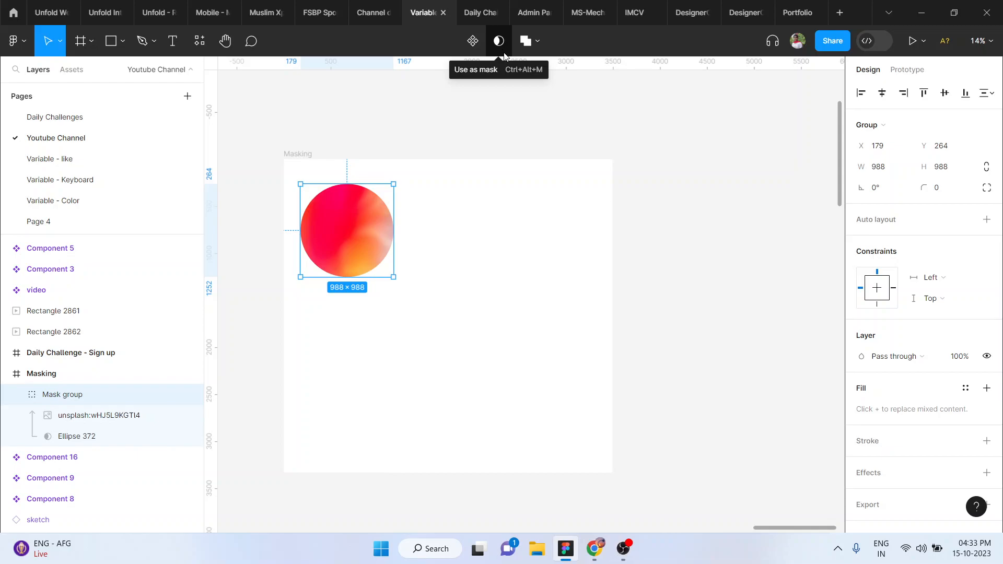
left_click(724, 298)
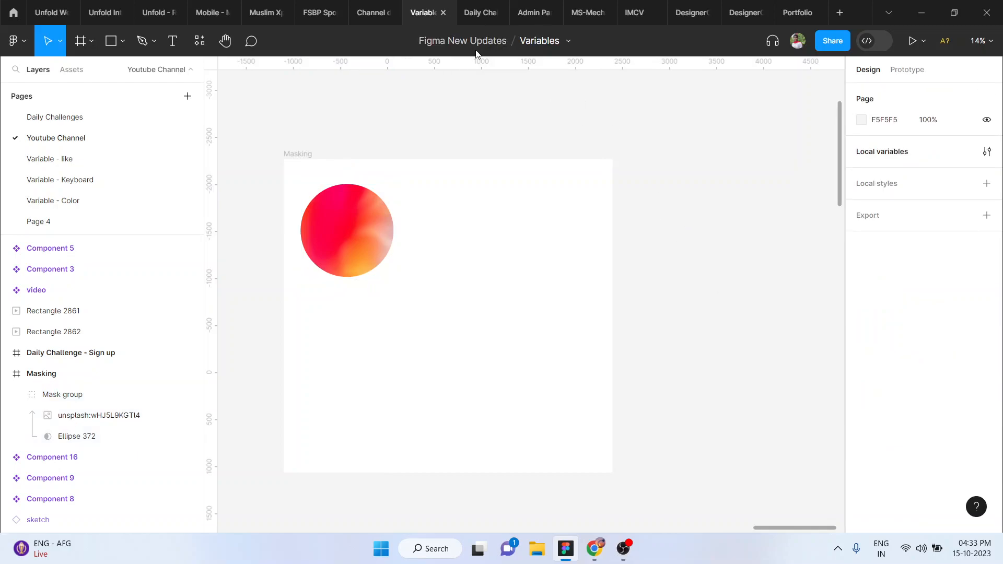
scroll(679, 278, "down", 1)
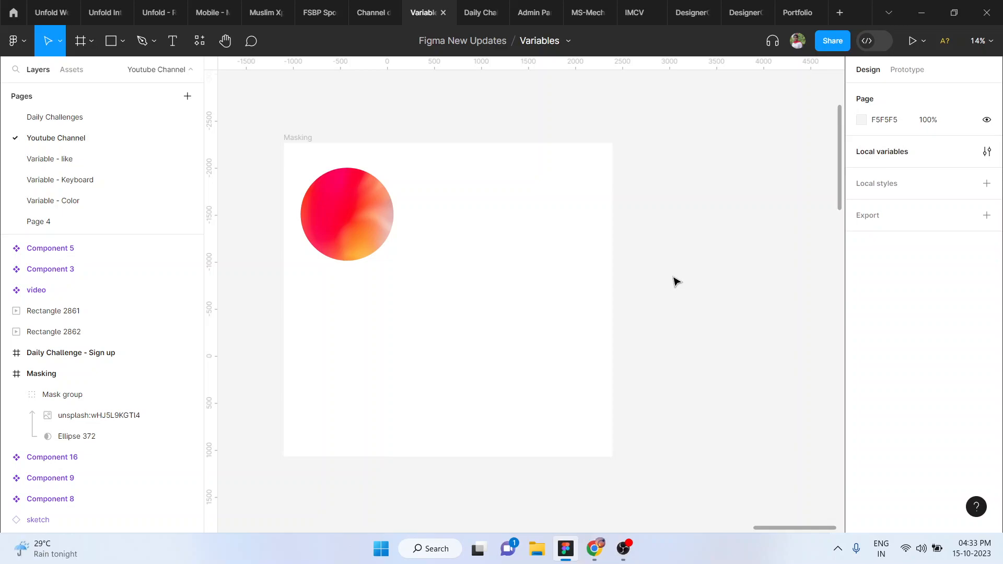
Run the Iconify plugin
right_click(674, 281)
mouse_move(720, 384)
mouse_move(911, 246)
left_click(871, 216)
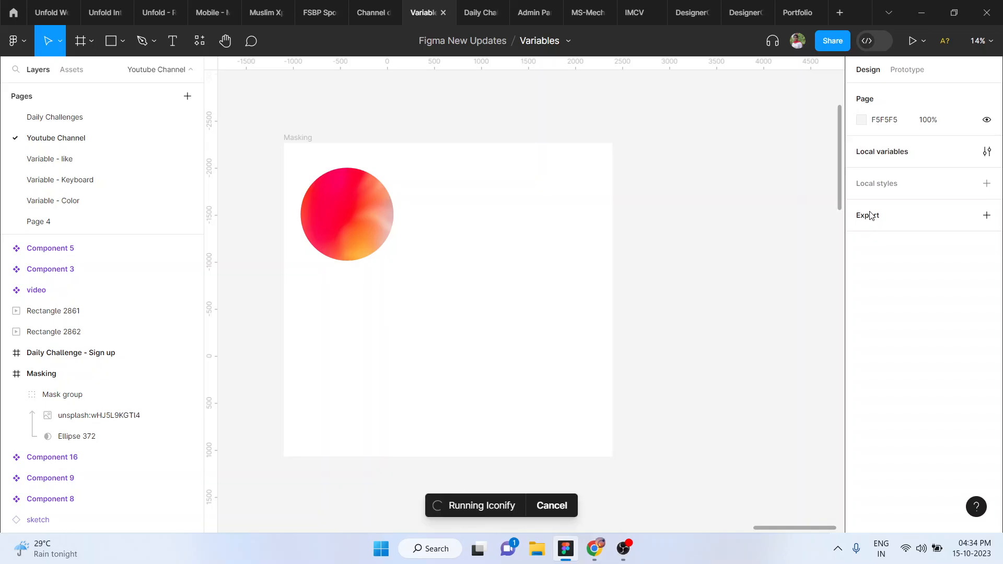
Switch to Chrome and browse Flaticon's job icons in a new tab, closing the ad that covers them
mouse_move(597, 560)
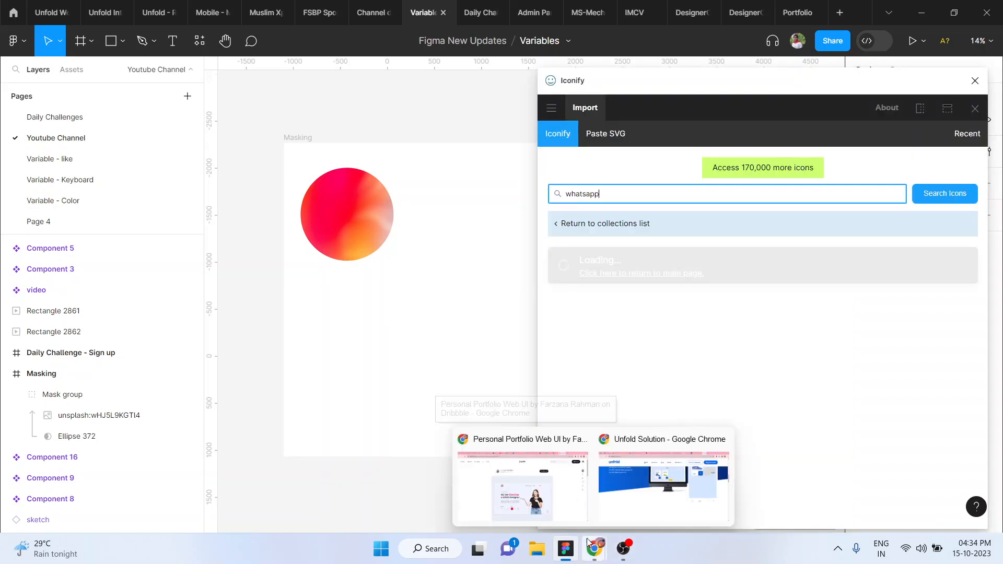
left_click(537, 503)
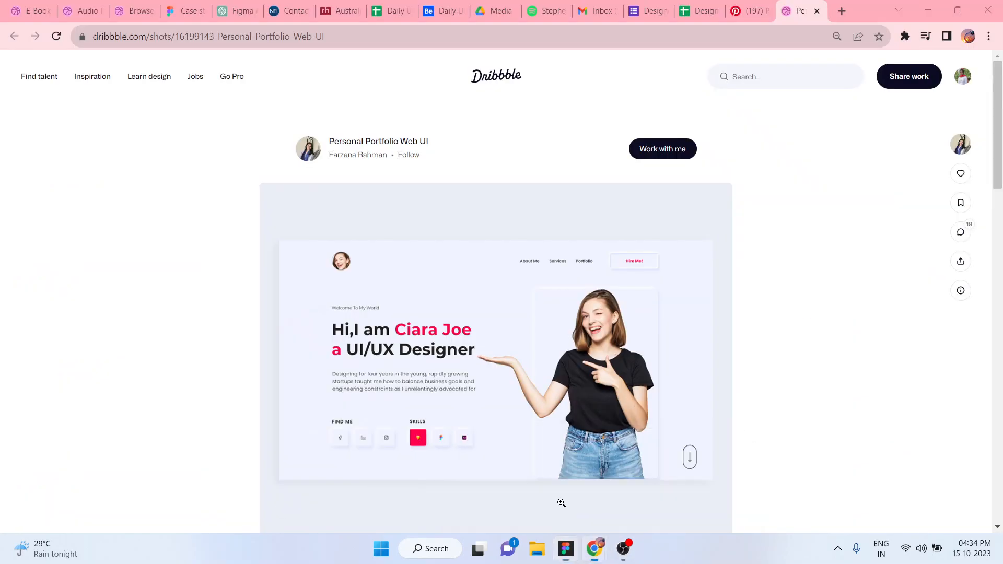
left_click(841, 11)
left_click(771, 36)
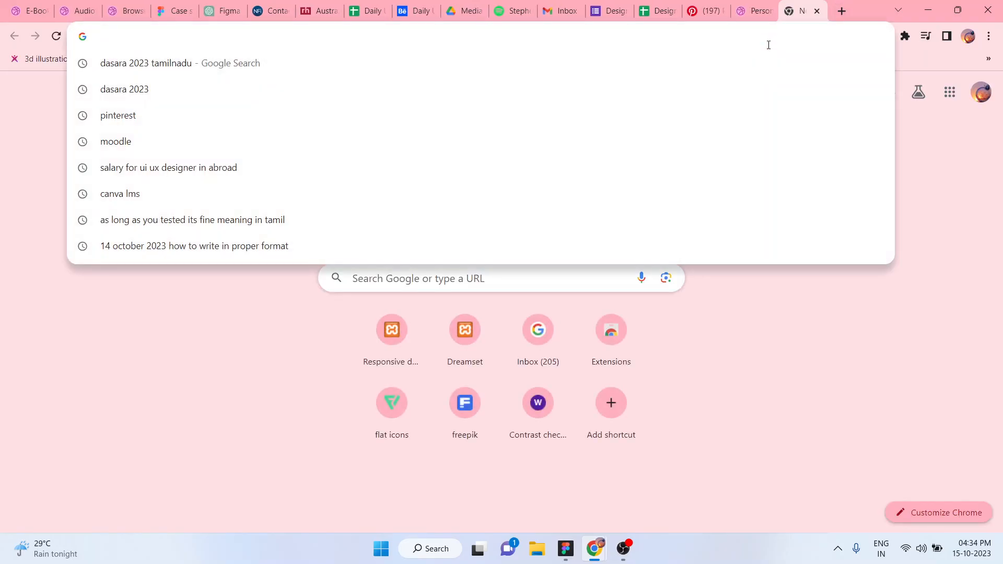
type("fla")
key("Return")
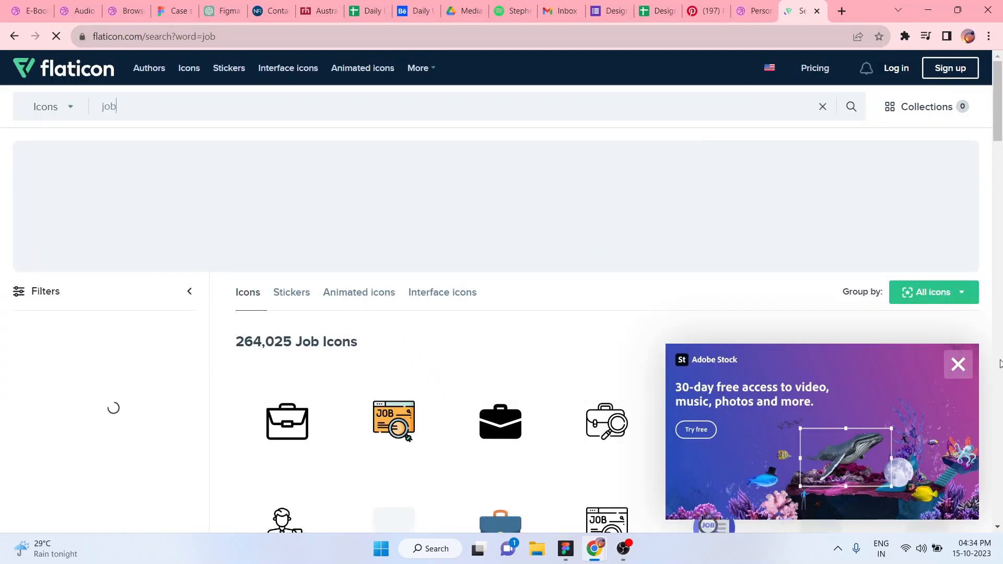
left_click(960, 367)
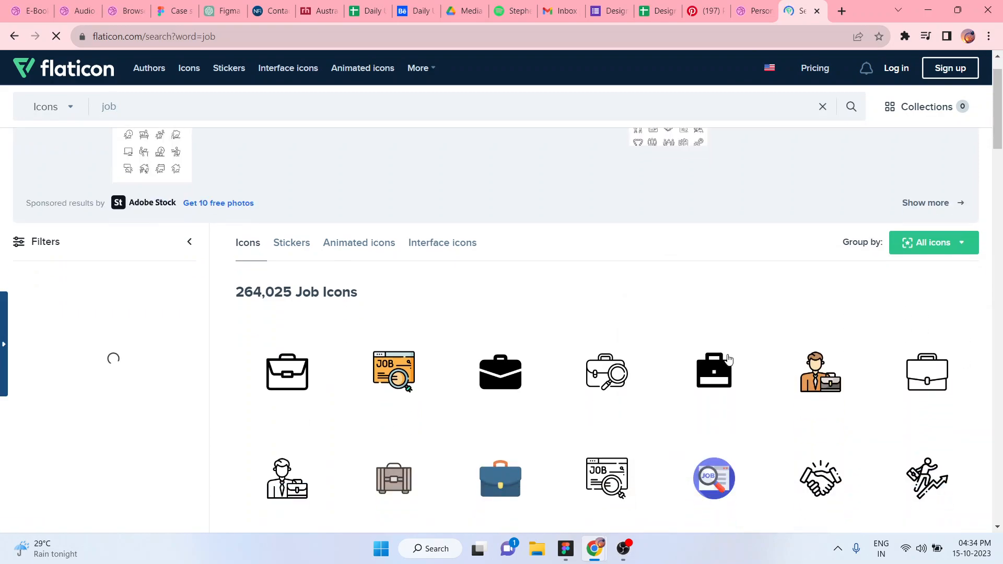
scroll(758, 356, "down", 3)
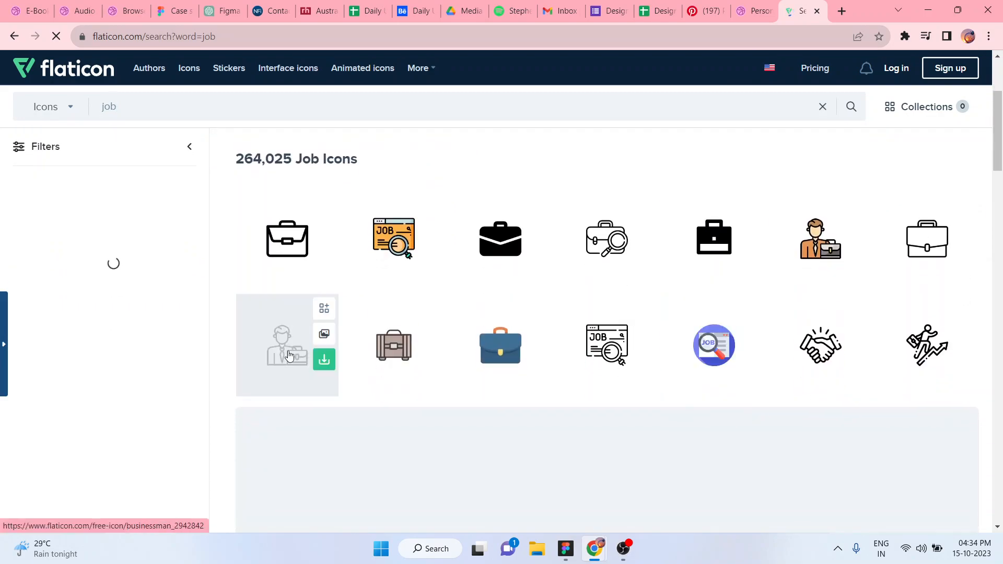
Download the outlined Businessman icon as a free PNG, dismissing the Google sign-in and attribution pop-ups
left_click(324, 362)
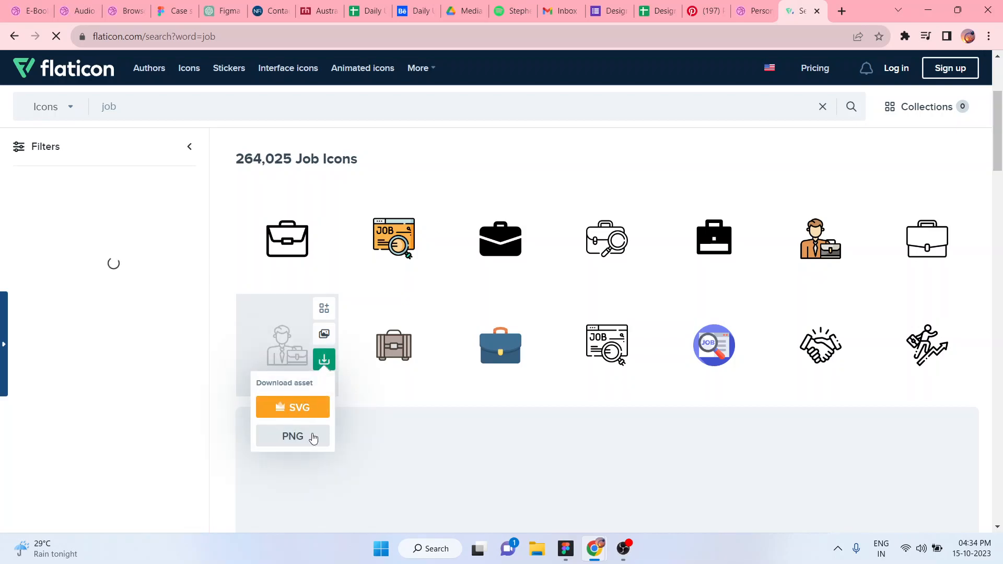
left_click(288, 442)
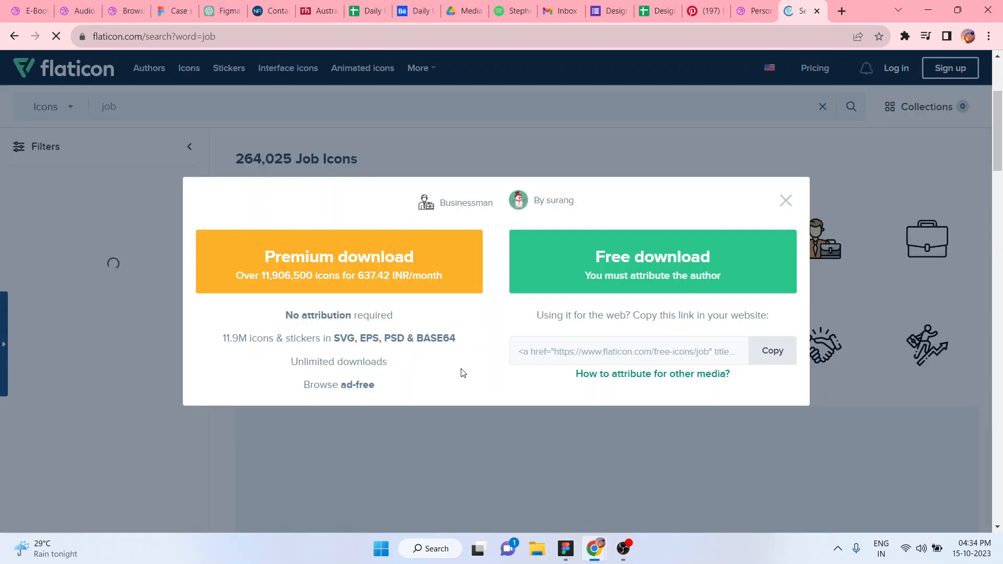
left_click(701, 260)
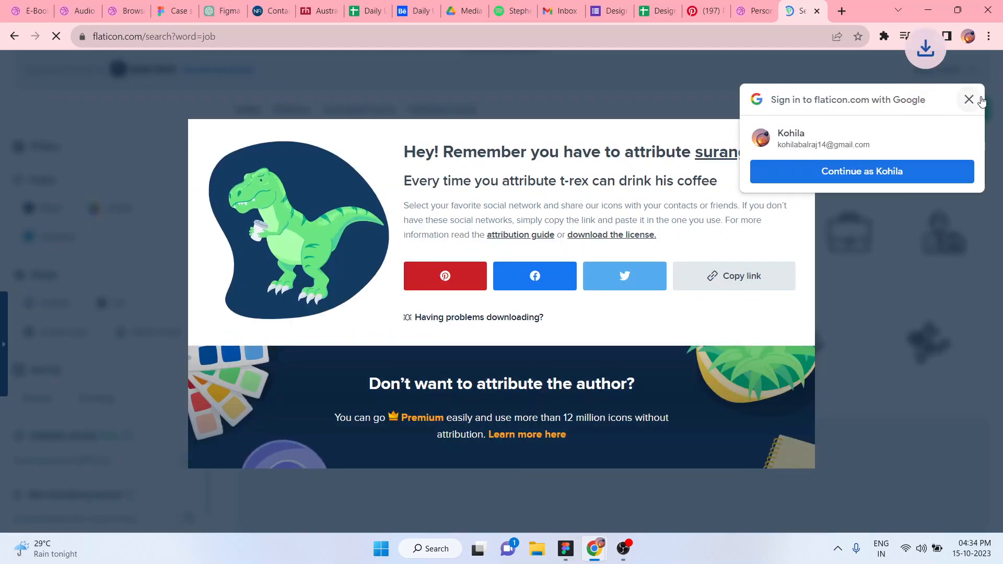
left_click(970, 100)
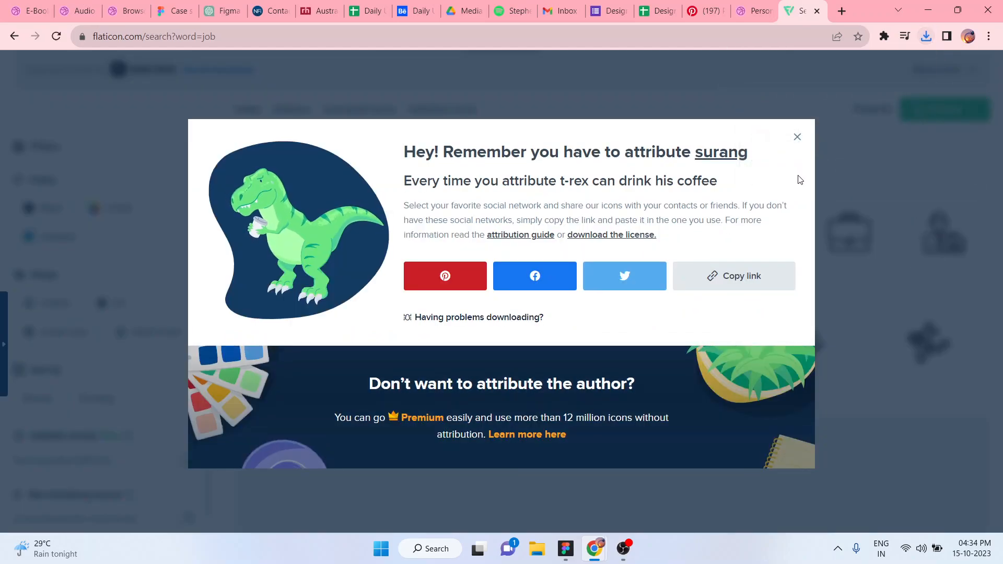
left_click(798, 138)
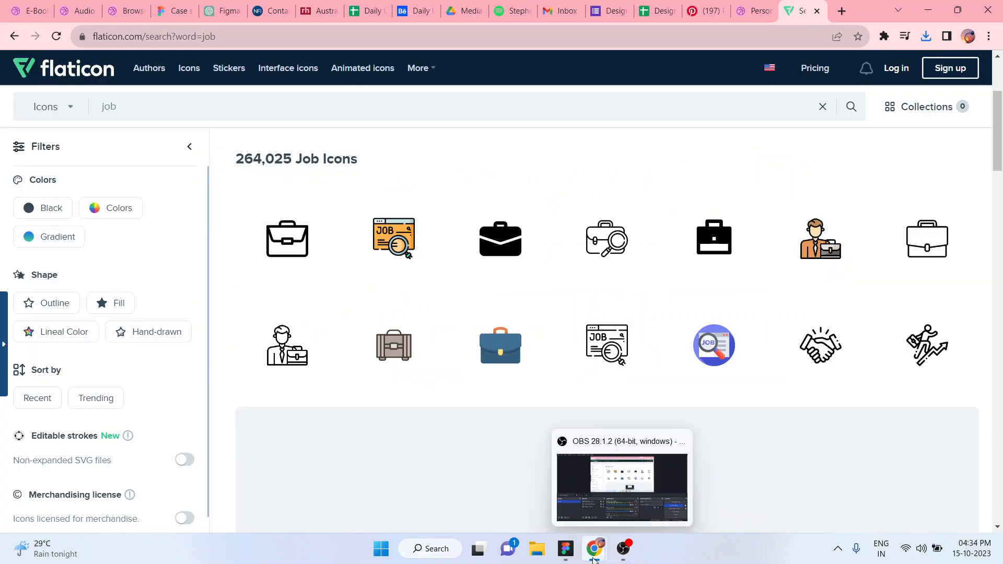
Switch to Figma, close the Iconify plugin, and place the downloaded businessman PNG on the empty canvas beside the Masking frame
left_click(566, 548)
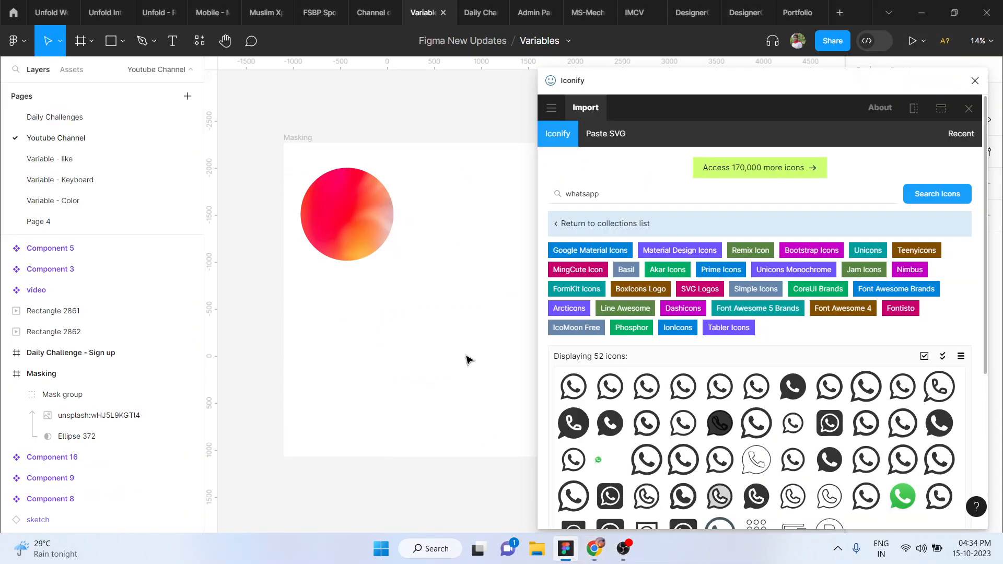
left_click(975, 81)
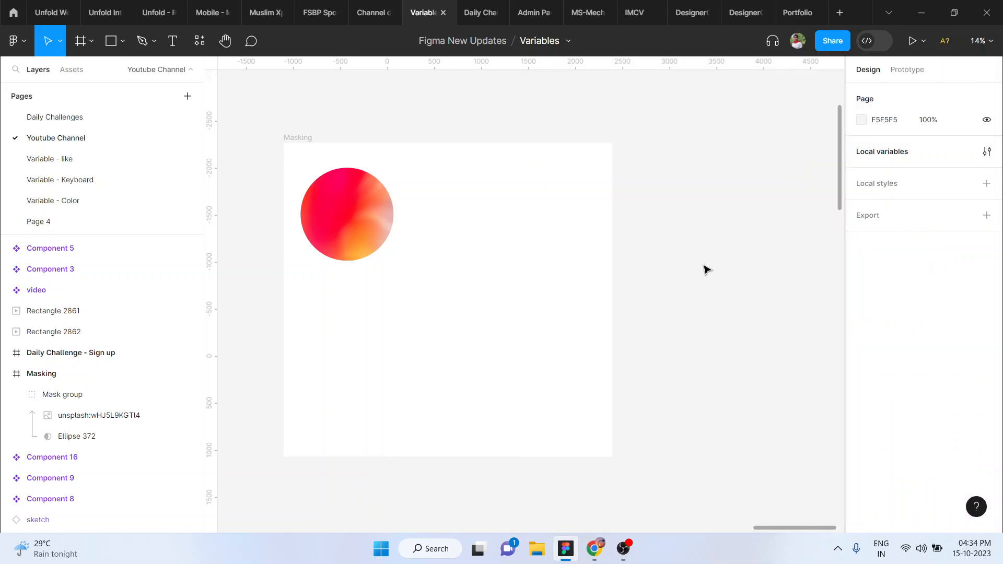
scroll(705, 269, "down", 1)
scroll(705, 269, "right", 2)
left_click(123, 36)
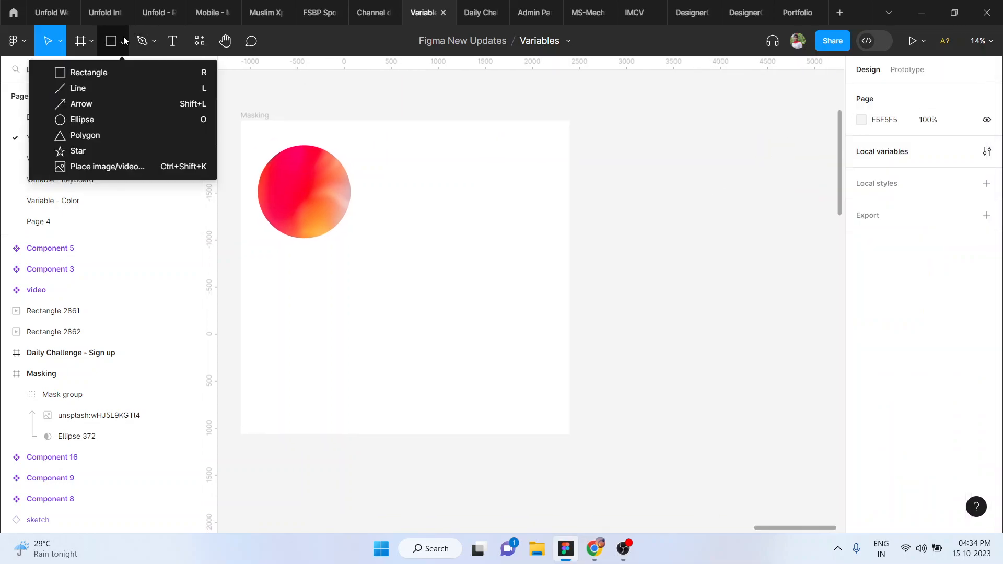
left_click(111, 166)
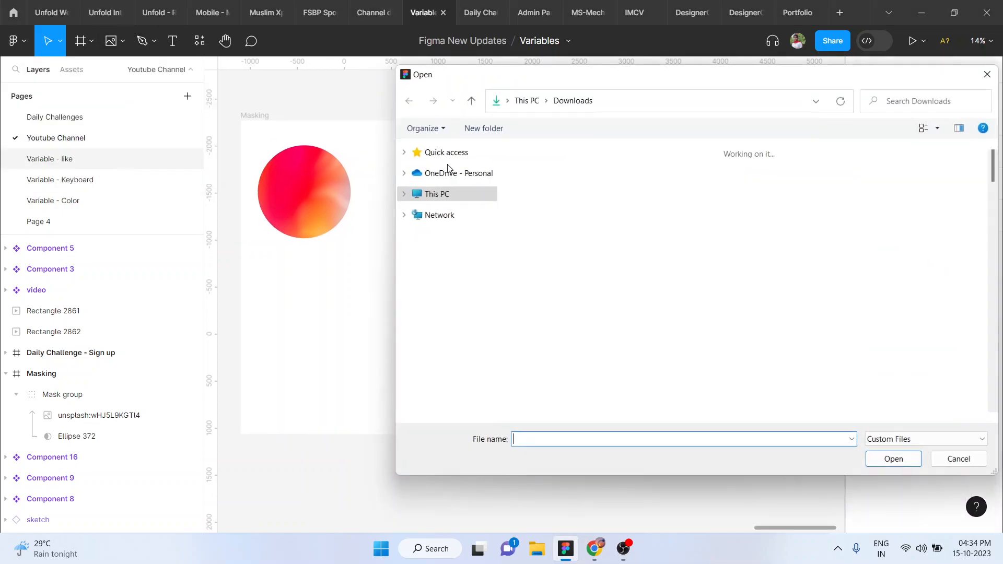
left_click(538, 167)
double_click(537, 167)
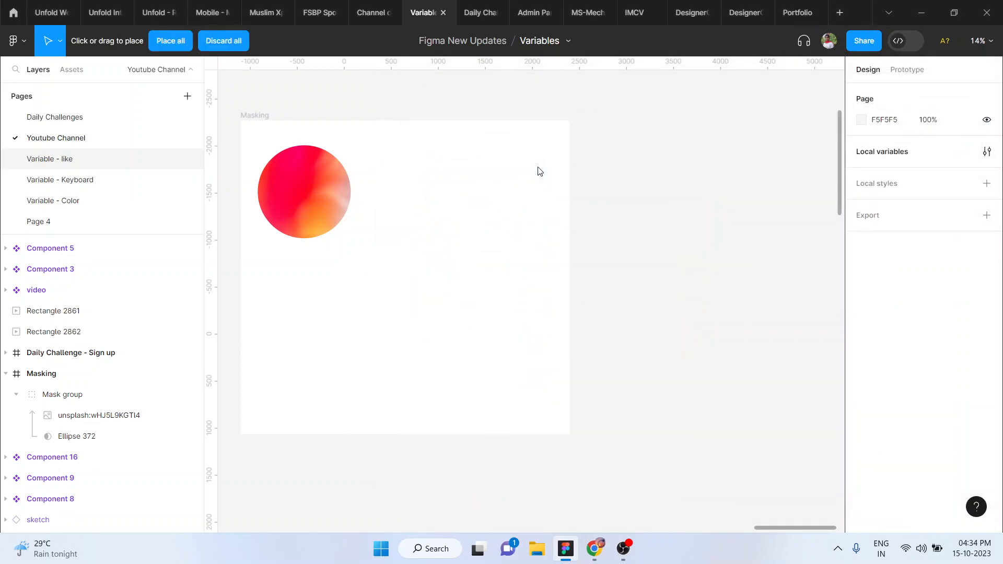
left_click(685, 219)
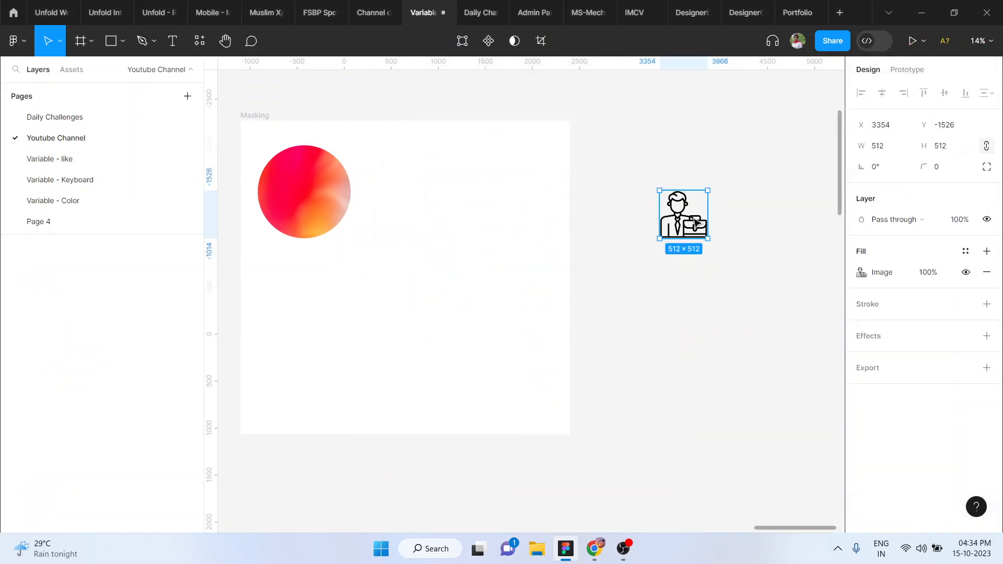
Move the businessman icon closer to the Masking frame, at about X 3012, Y -856
left_click_drag(685, 218, 668, 267)
scroll(668, 267, "up", 5)
scroll(673, 283, "right", 3)
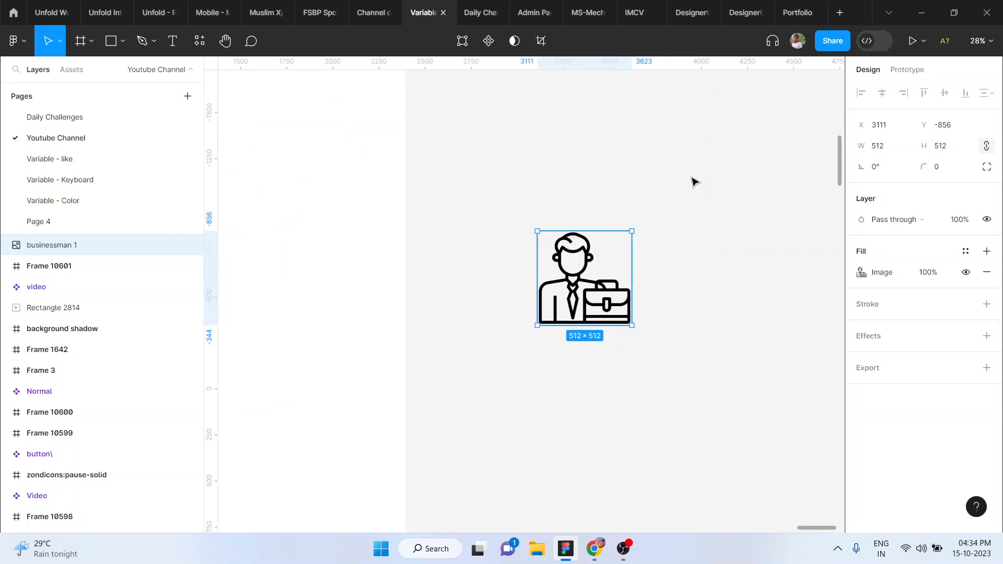
left_click_drag(596, 282, 579, 282)
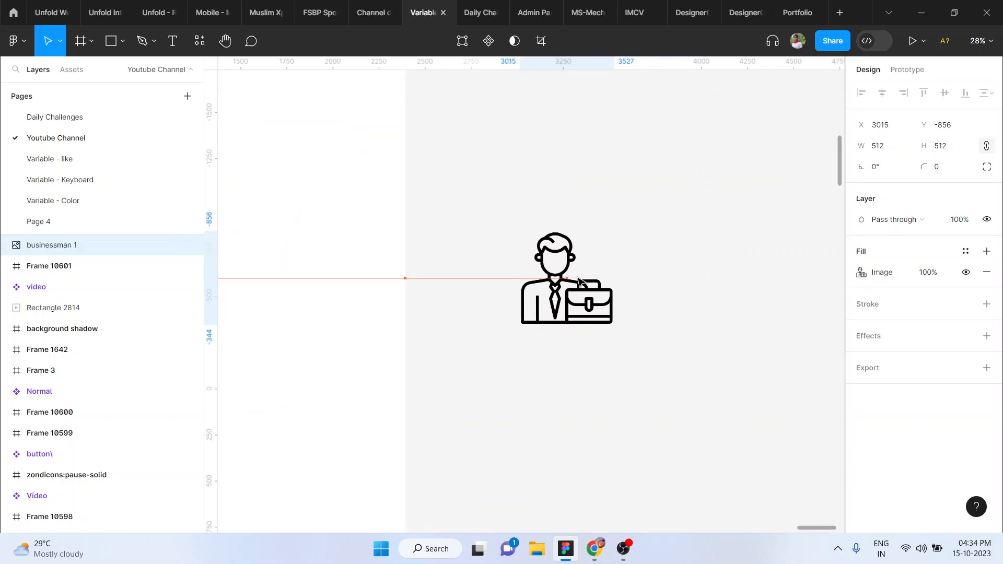
Draw a rectangle of about 974 × 698 and position it so it fully covers the businessman icon
left_click(694, 314)
key("r")
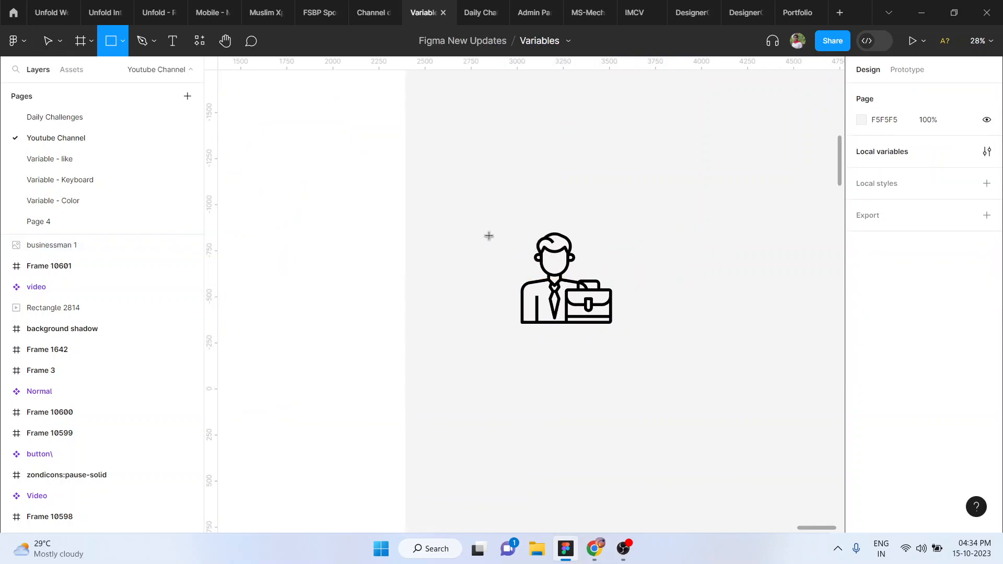
mouse_move(473, 221)
left_mouse_down()
mouse_move(560, 255)
mouse_move(666, 365)
mouse_move(653, 349)
left_mouse_up()
mouse_move(551, 312)
left_mouse_down()
mouse_move(732, 302)
mouse_move(560, 301)
left_mouse_up()
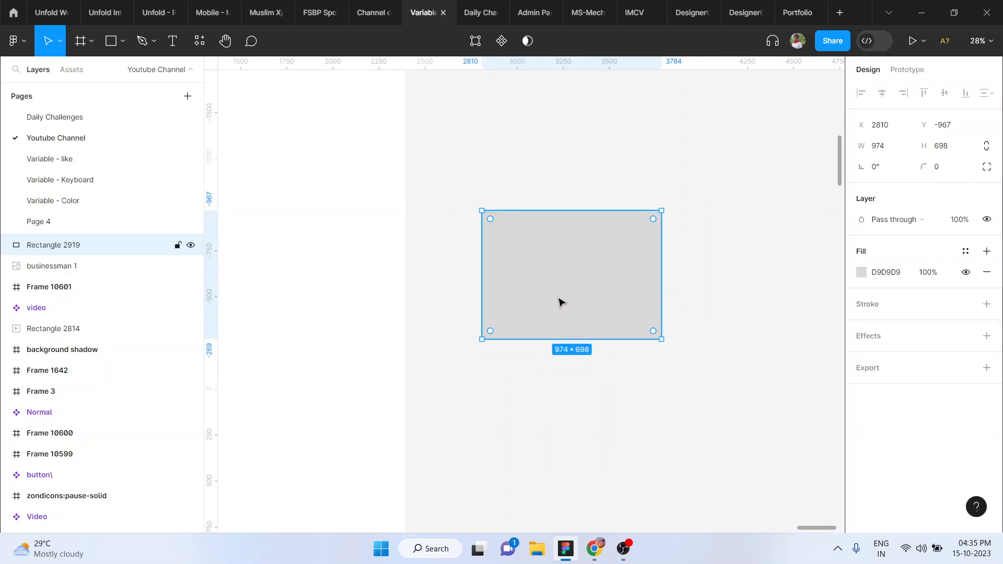
Fill the rectangle with the crimson document color E50F4F
left_click(860, 275)
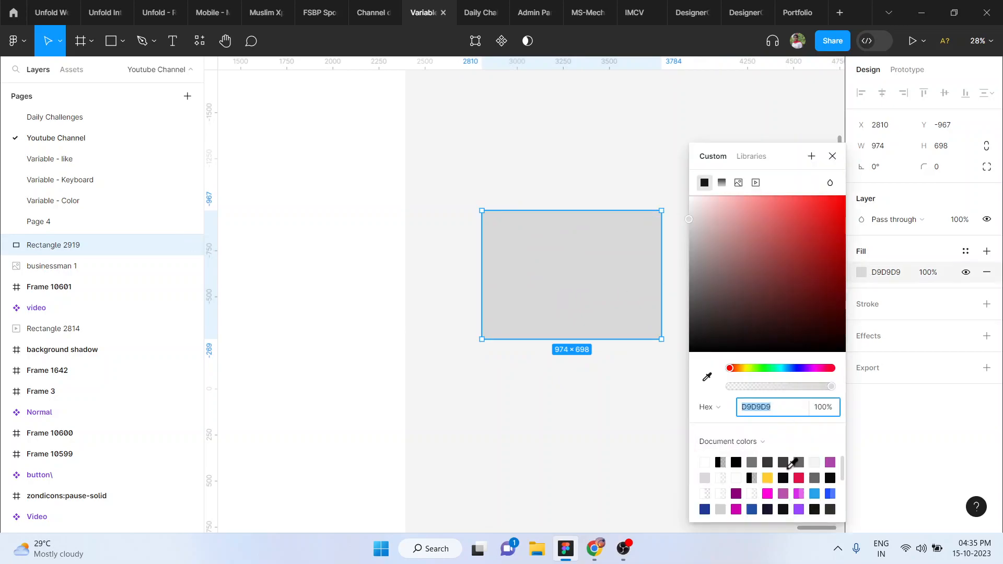
left_click(800, 477)
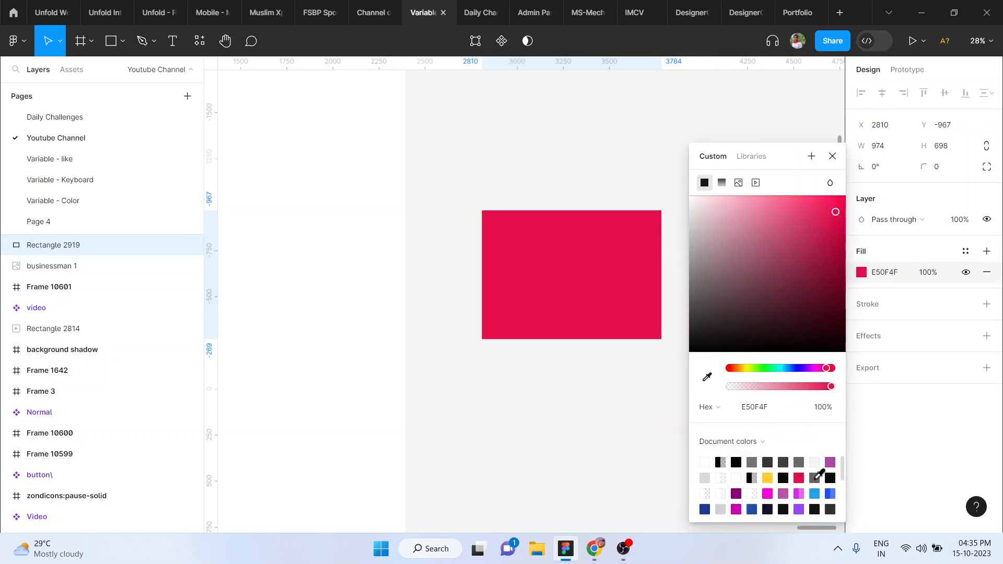
left_click(575, 432)
Mask the crimson rectangle with the businessman icon beneath it
left_click_drag(439, 168, 721, 423)
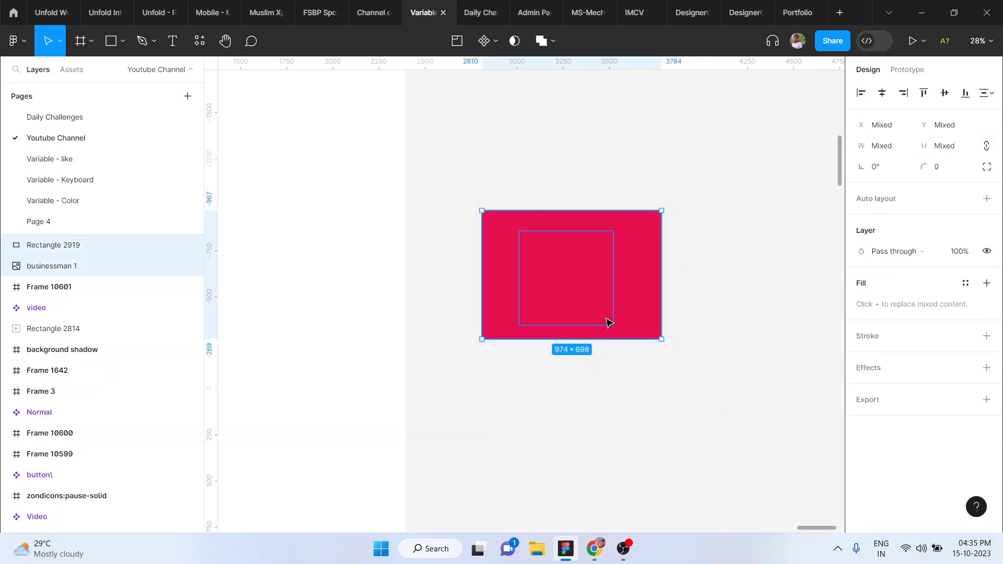
right_click(589, 293)
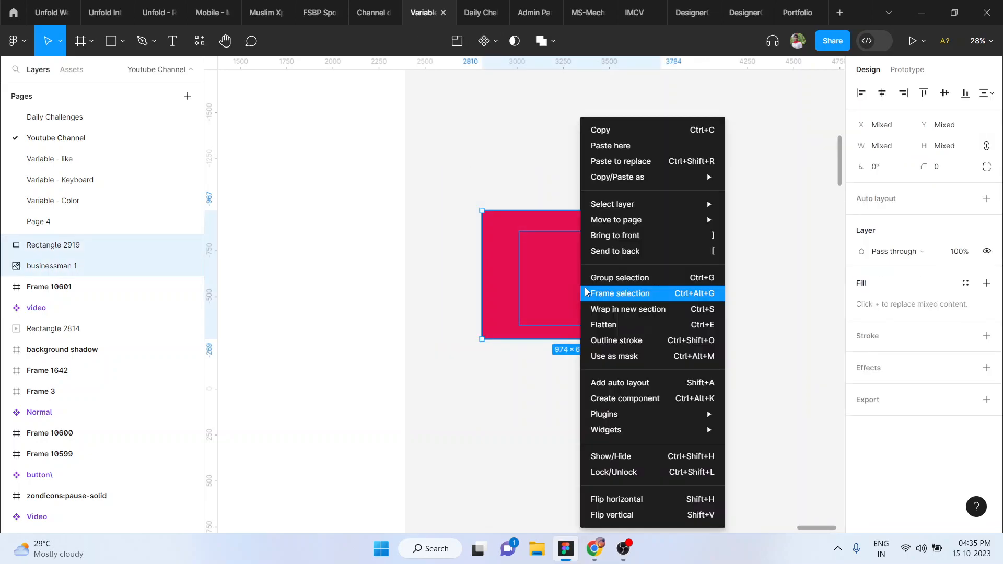
left_click(554, 293)
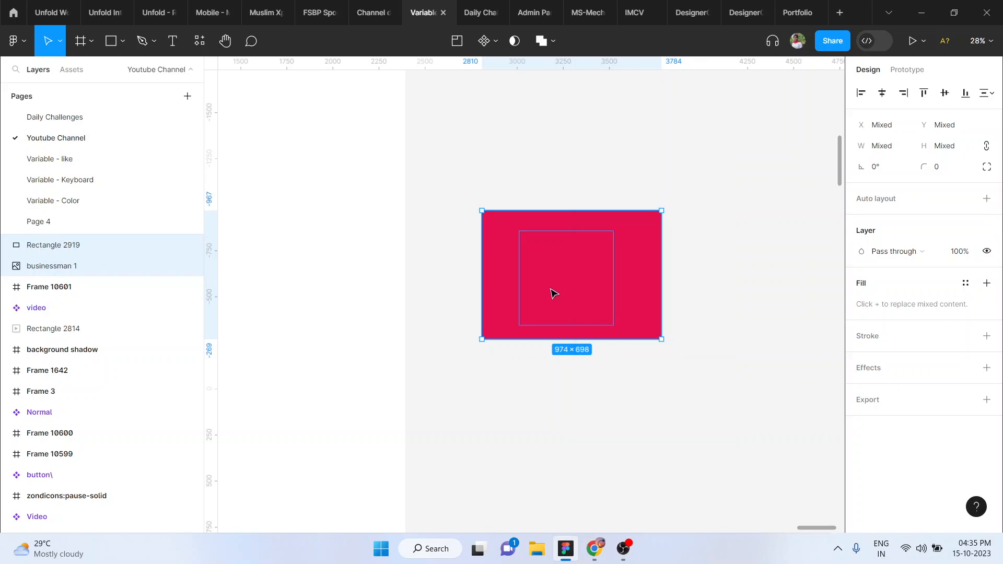
left_click(513, 43)
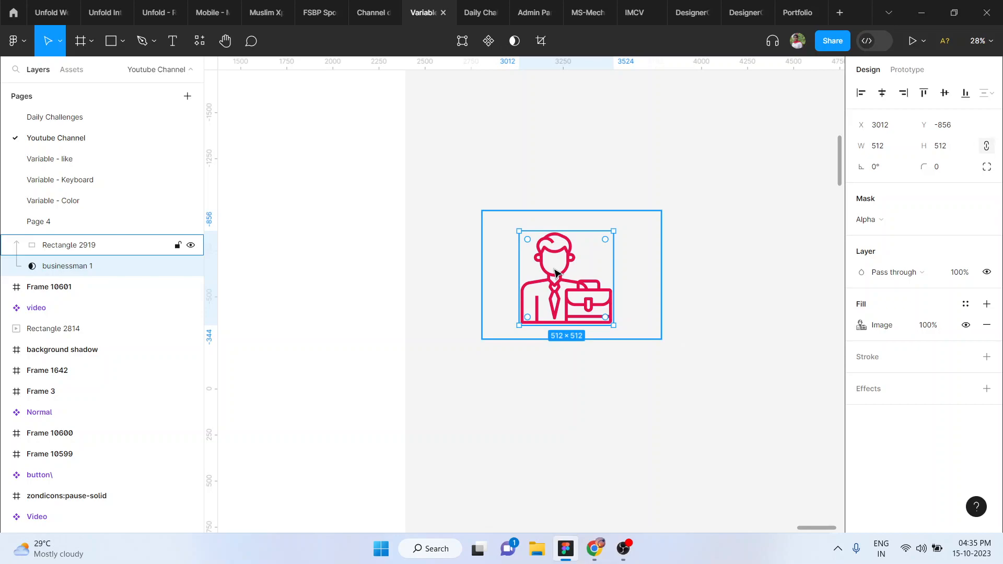
Compare the circular gradient mask with the masked businessman icon, and select the icon's mask group
scroll(555, 270, "left", 8)
scroll(555, 270, "down", 2)
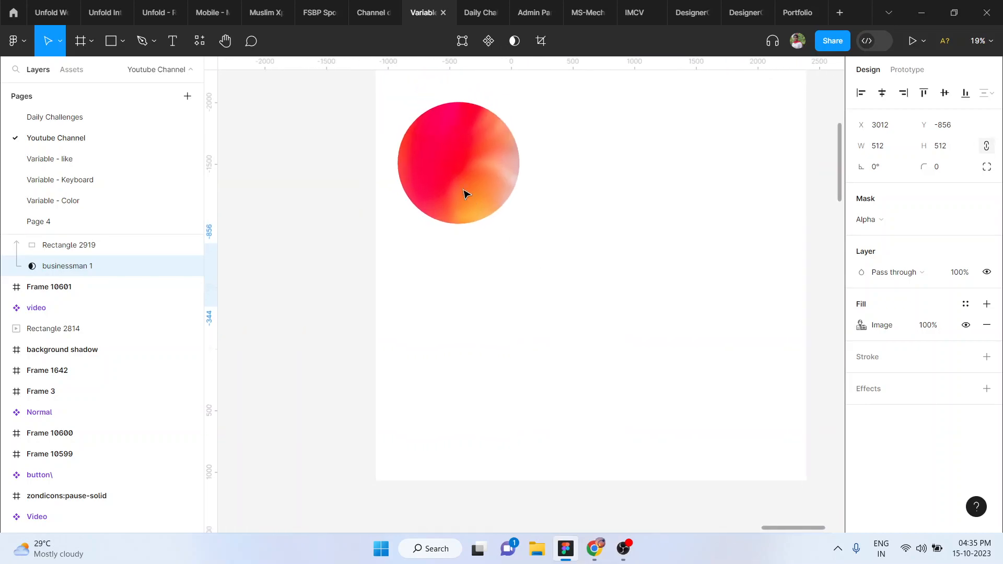
scroll(492, 167, "down", 3)
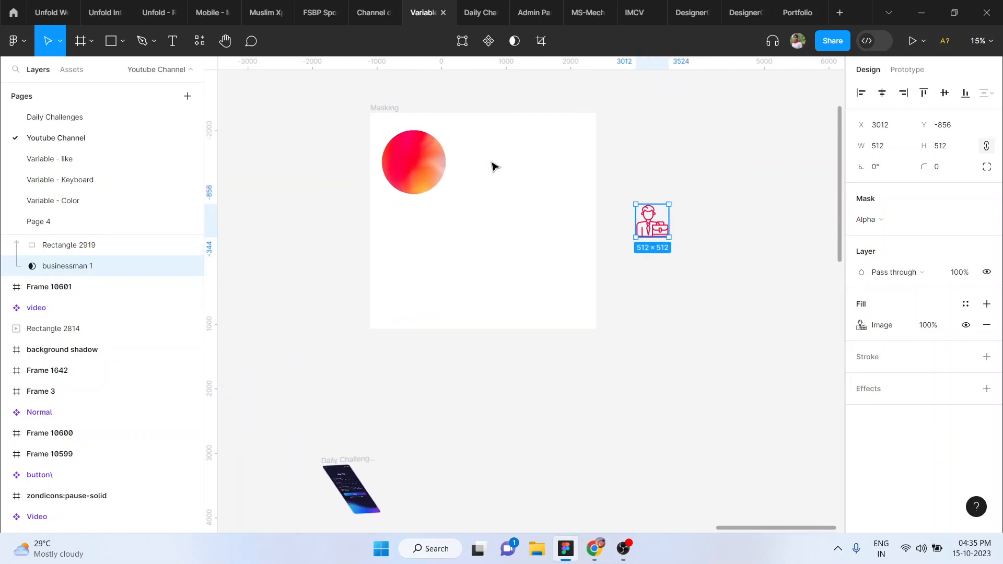
scroll(688, 215, "up", 3)
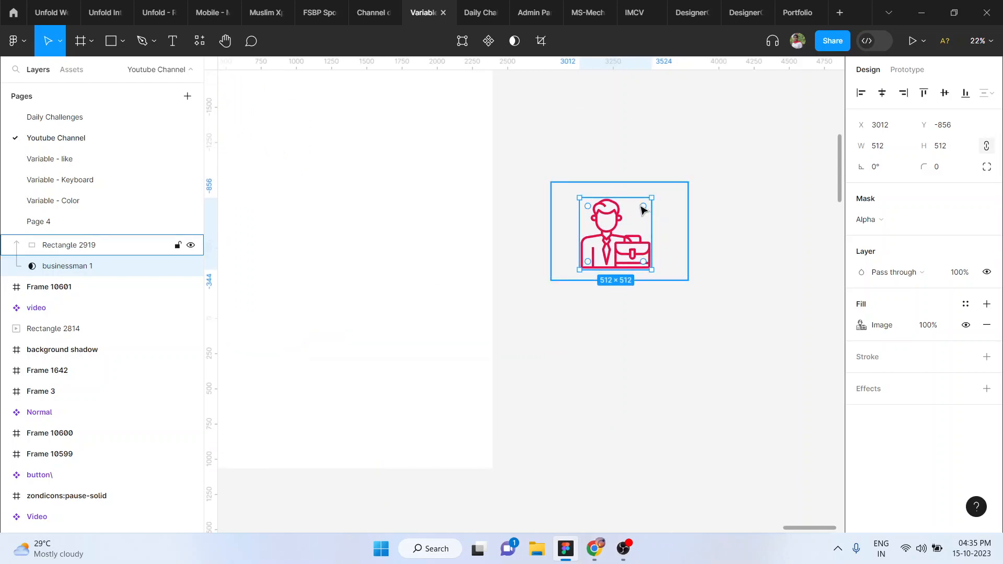
left_click(670, 347)
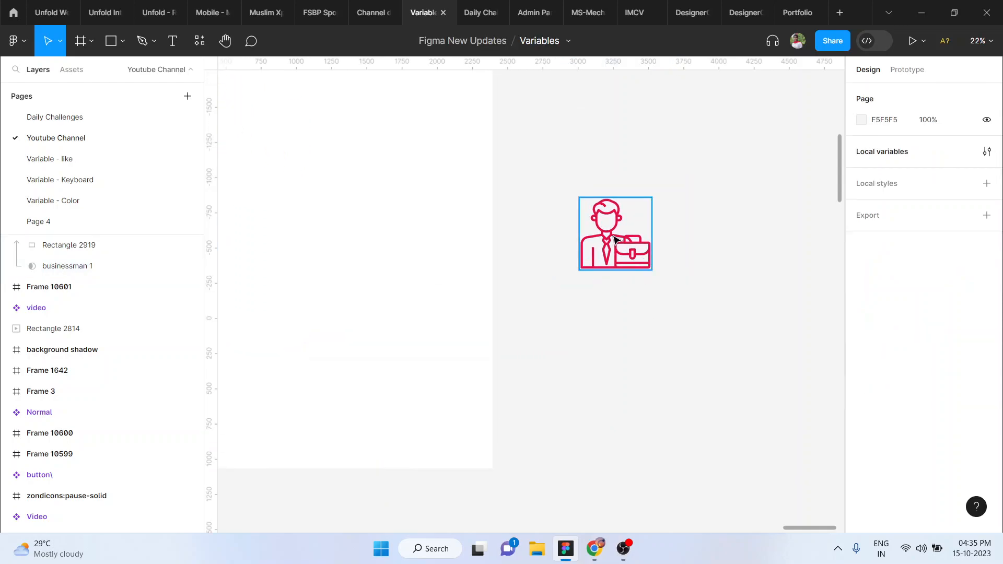
right_click(614, 239)
left_click(550, 362)
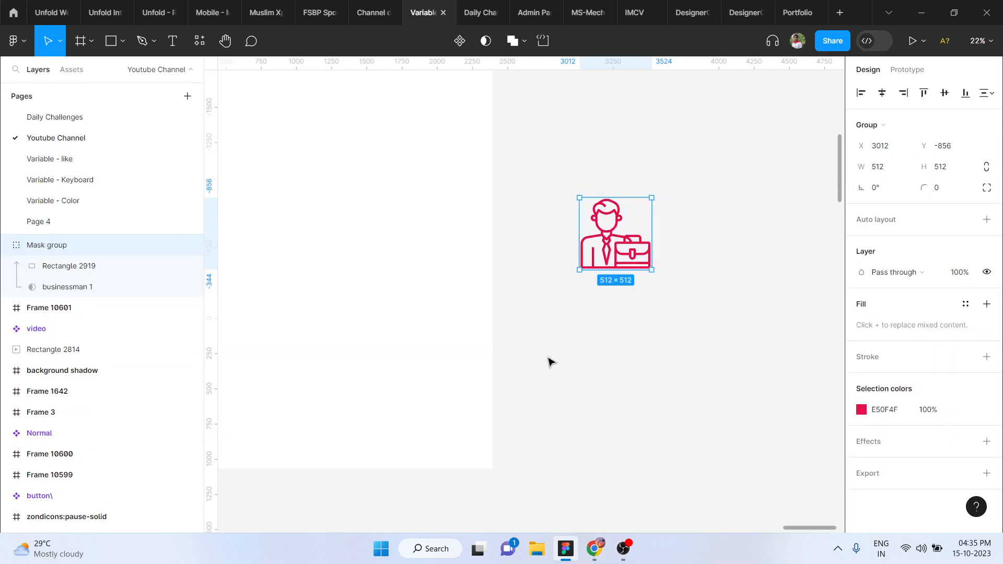
Undo the mask on the businessman icon and crimson rectangle
key("ctrl+z")
key("ctrl+z")
key("ctrl+z")
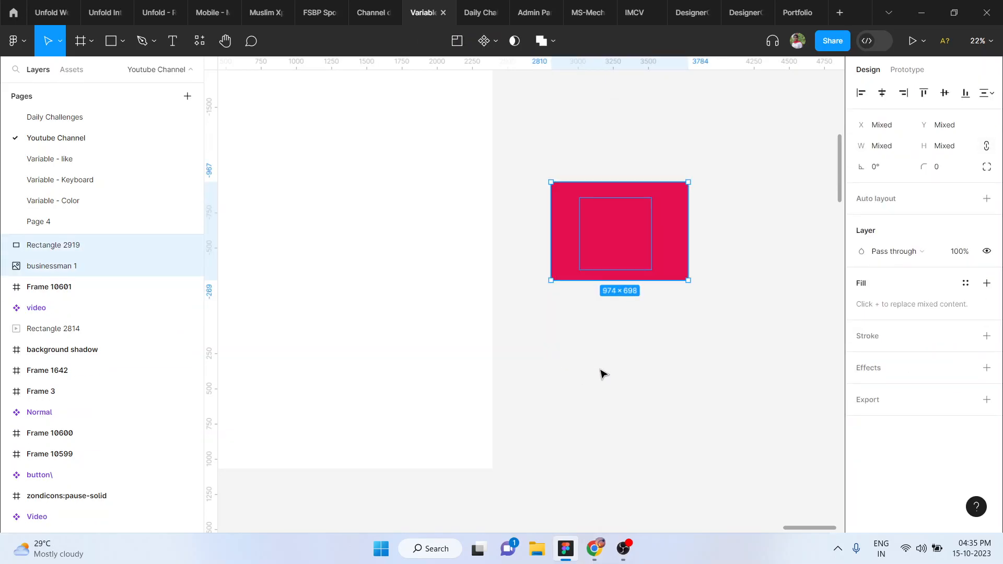
Move the crimson rectangle off the icon to X 3784, Y -1013, and place a copy of both objects below them
left_click(602, 374)
left_click_drag(605, 265, 746, 258)
left_click(611, 245)
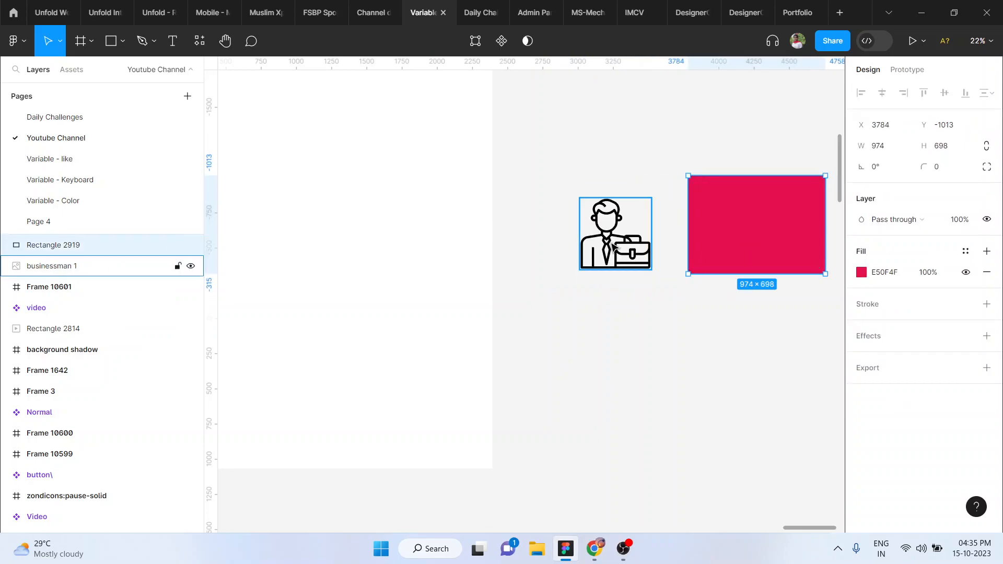
left_click(744, 236, "shift")
left_click_drag(746, 236, 754, 378)
Move the upper rectangle back over its businessman icon and mask it with the icon
left_click_drag(583, 139, 747, 286)
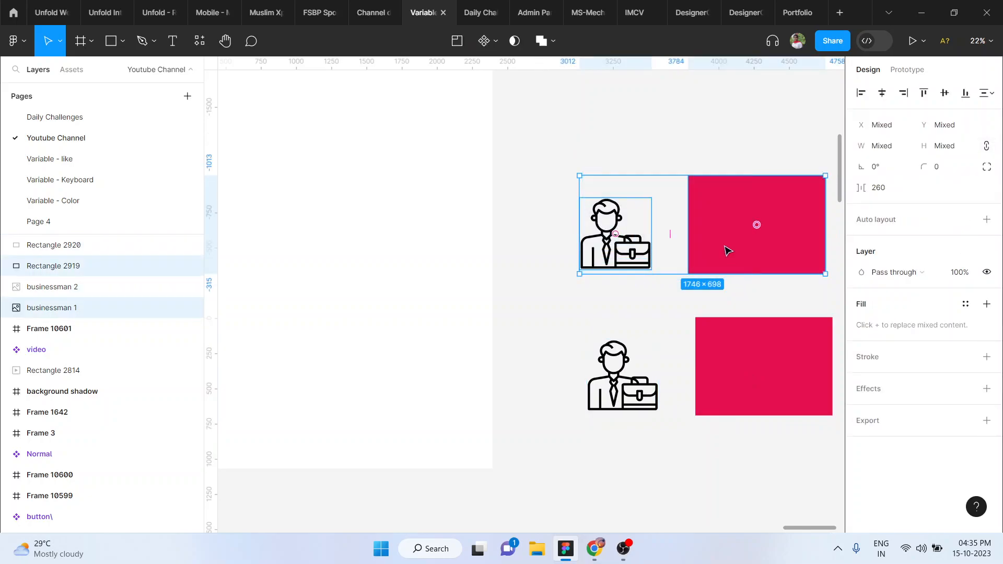
left_click(726, 253)
left_click_drag(726, 253, 585, 252)
left_click_drag(515, 155, 707, 298)
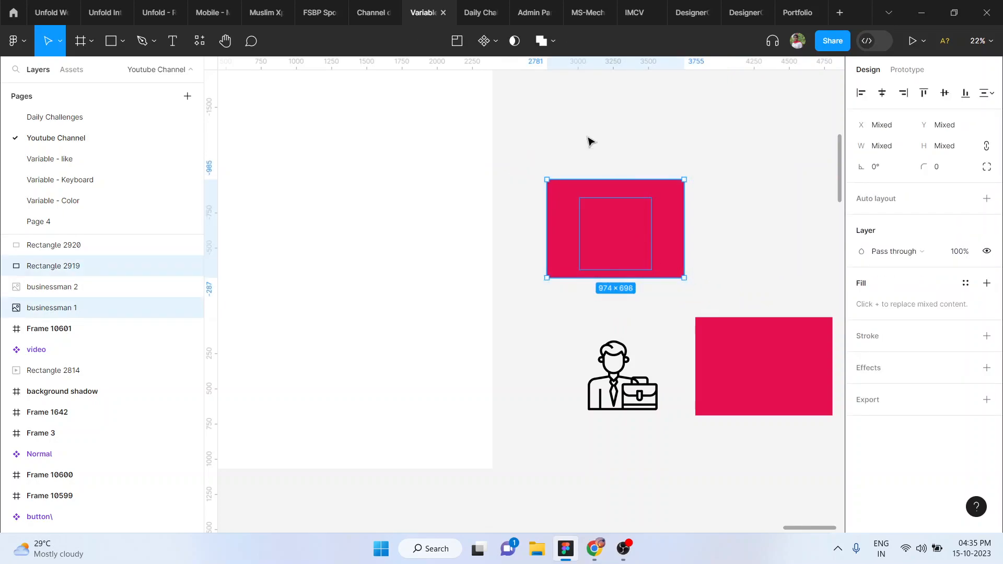
left_click(515, 42)
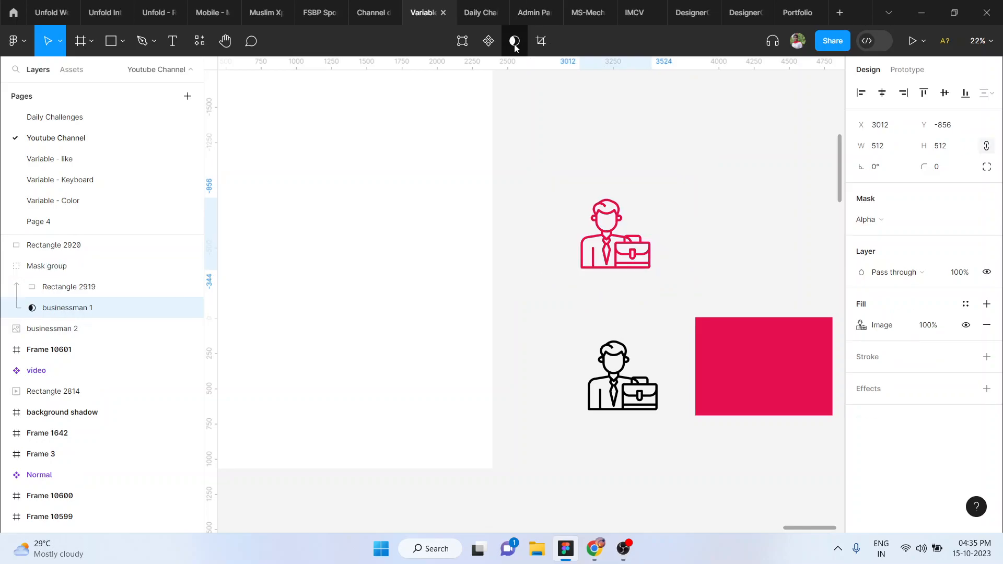
Bring the lower businessman icon to the front of the layer order, above the copied rectangle
scroll(612, 285, "down", 3)
scroll(612, 285, "right", 4)
left_click(616, 287)
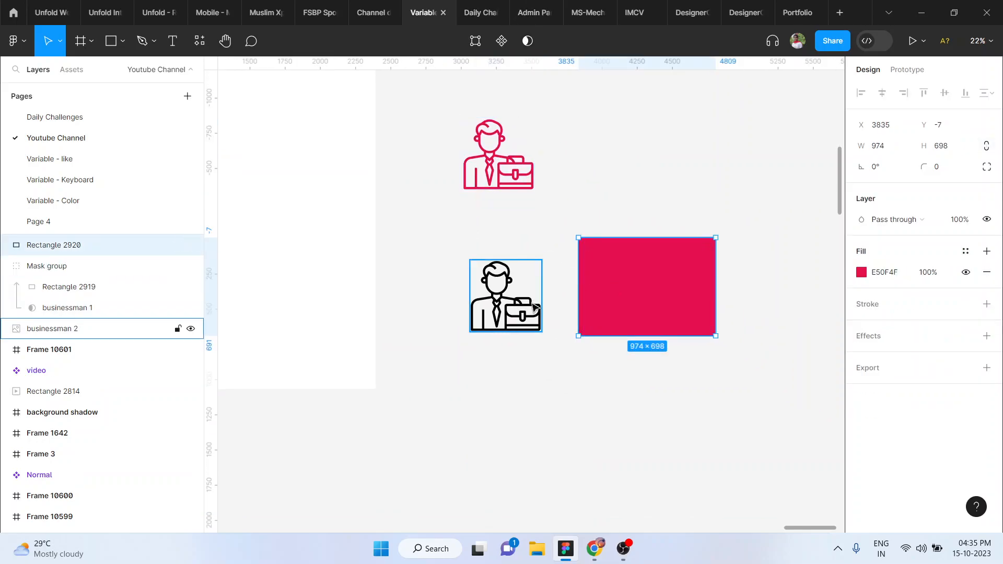
left_click(534, 307)
right_click(524, 306)
left_click(577, 255)
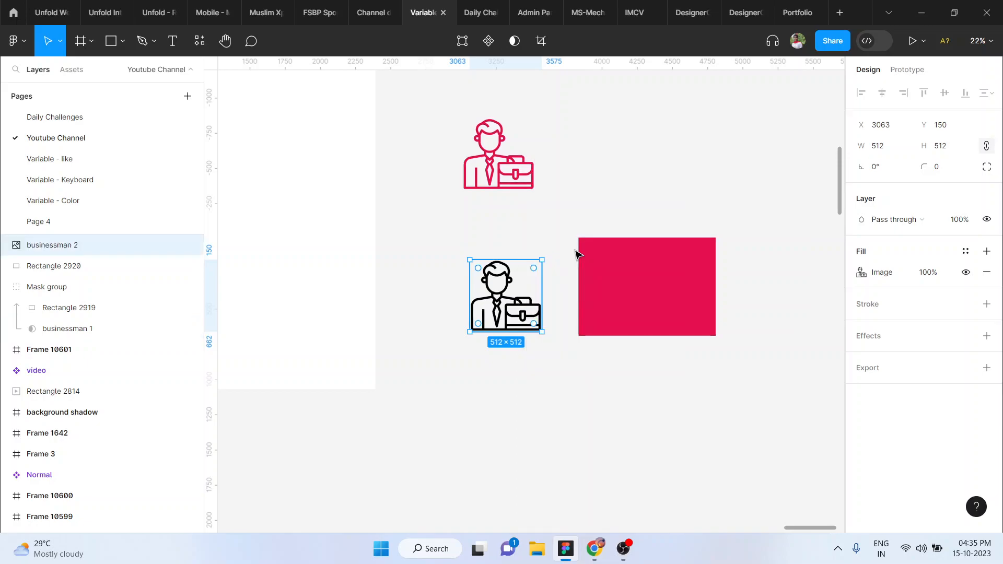
Move the black businessman icon onto the crimson rectangle and use the rectangle as a mask for it
left_click_drag(522, 308, 671, 295)
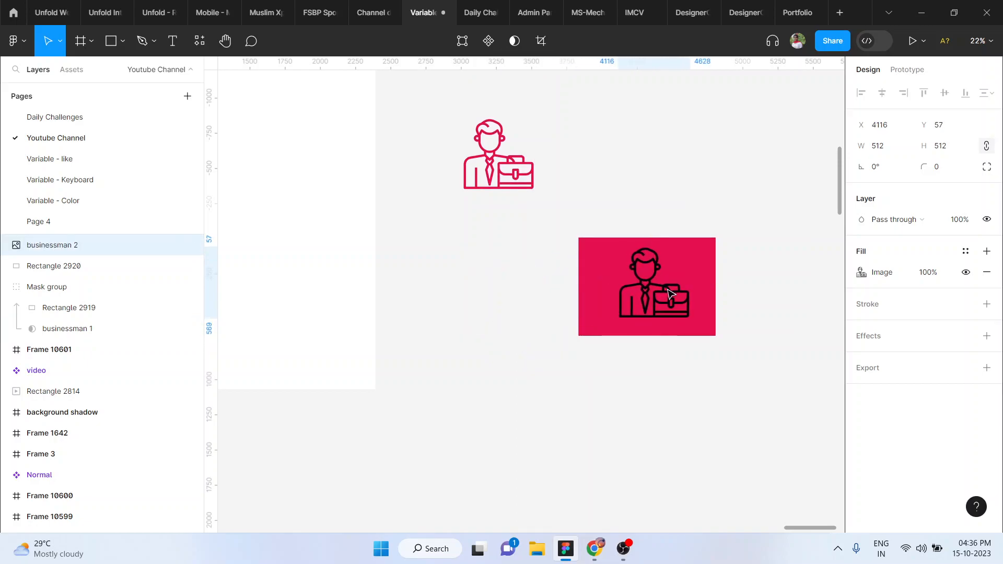
left_click_drag(544, 236, 747, 340)
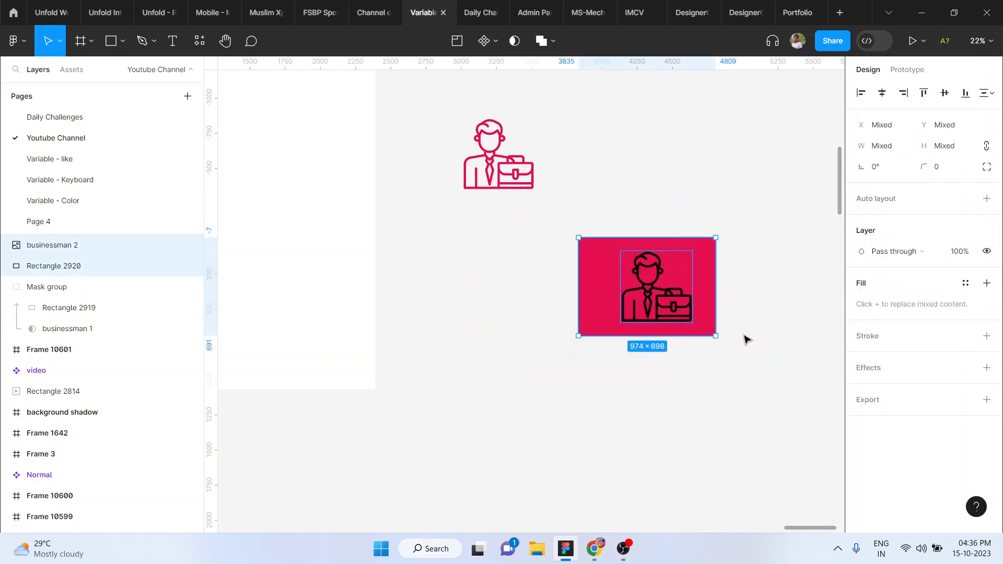
right_click(673, 302)
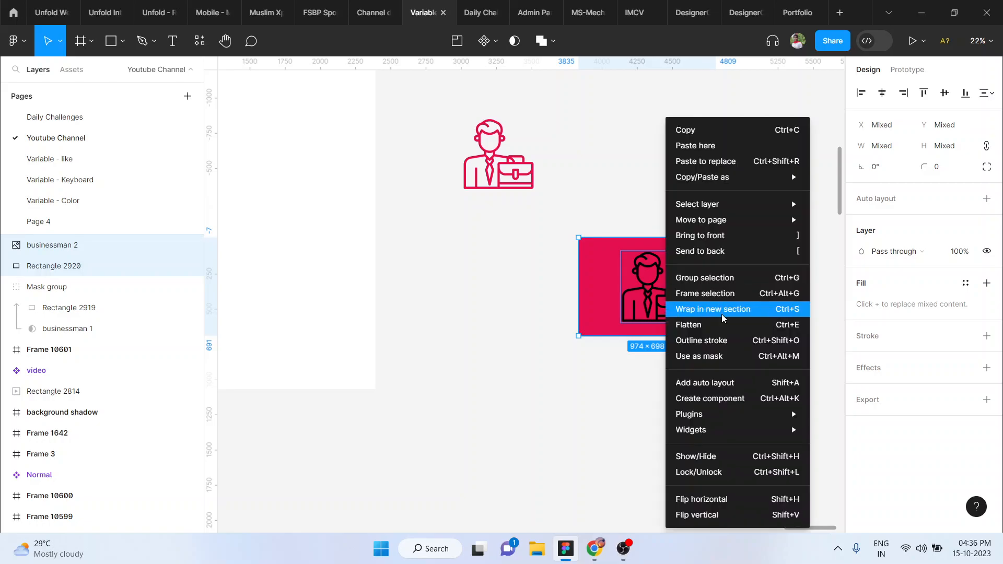
left_click(728, 355)
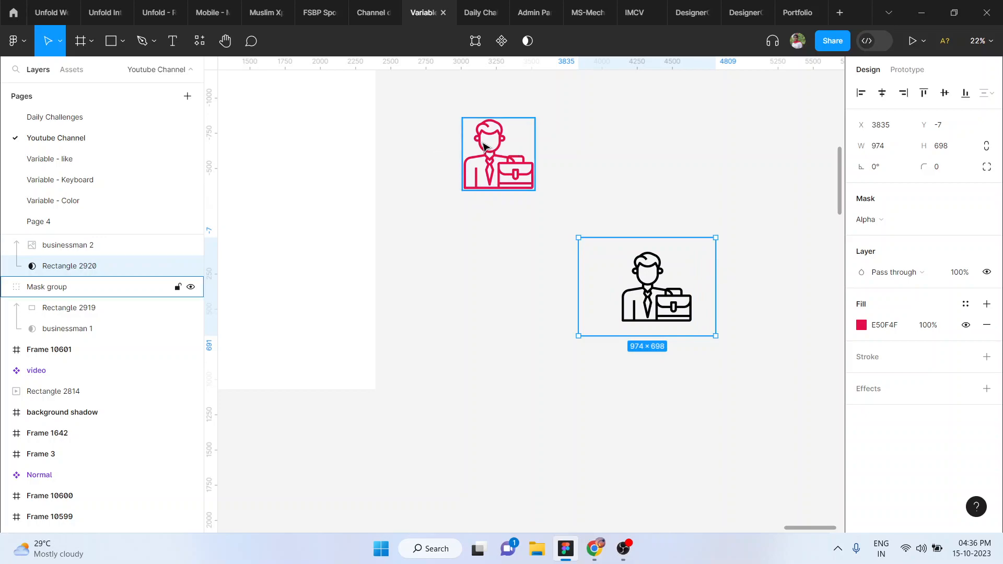
scroll(484, 148, "left", 3)
scroll(484, 148, "down", 5)
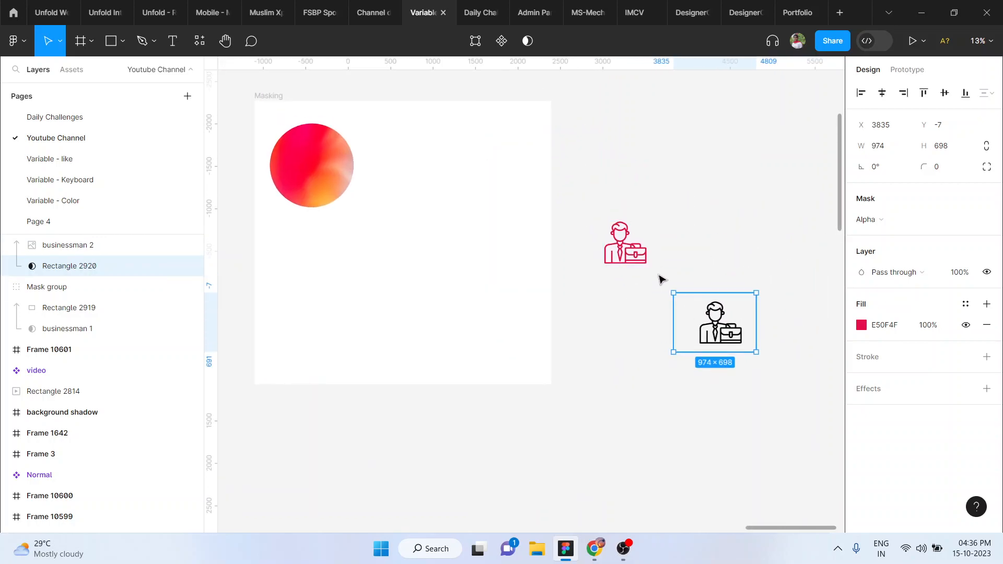
left_click_drag(746, 341, 723, 267)
key("ctrl+z")
left_click(768, 405)
left_click_drag(782, 410, 666, 300)
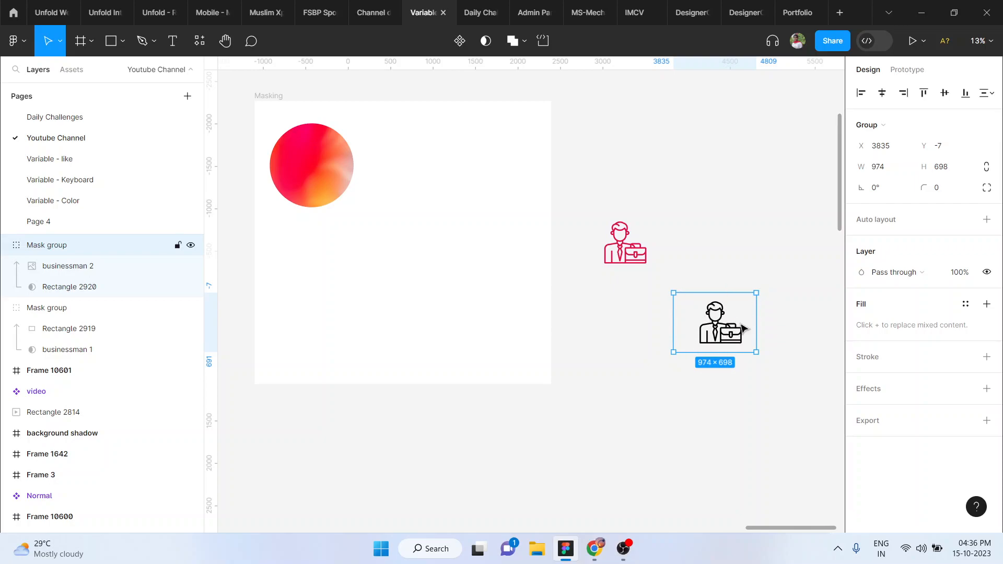
left_click(714, 230)
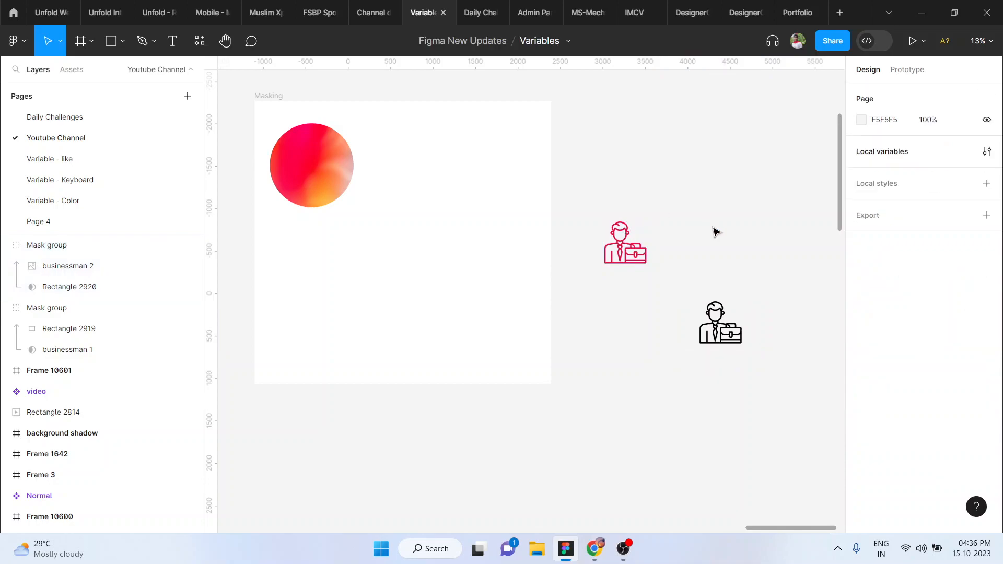
right_click(593, 402)
left_click(492, 405)
Draw a square about 1462 × 1462 in the Masking frame and run the Unsplash plugin on it
key("r")
left_click_drag(395, 236, 501, 366)
right_click(445, 293)
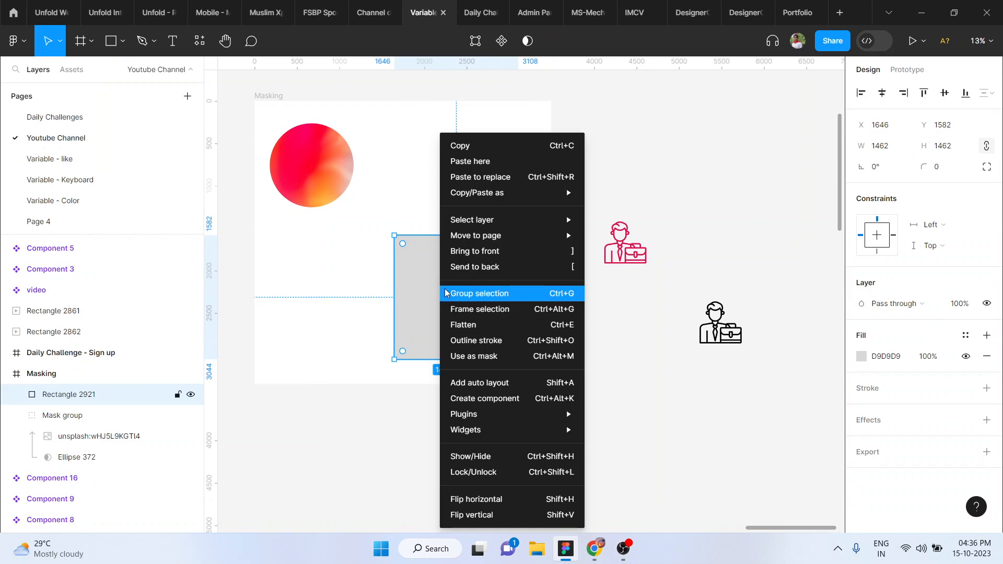
mouse_move(511, 418)
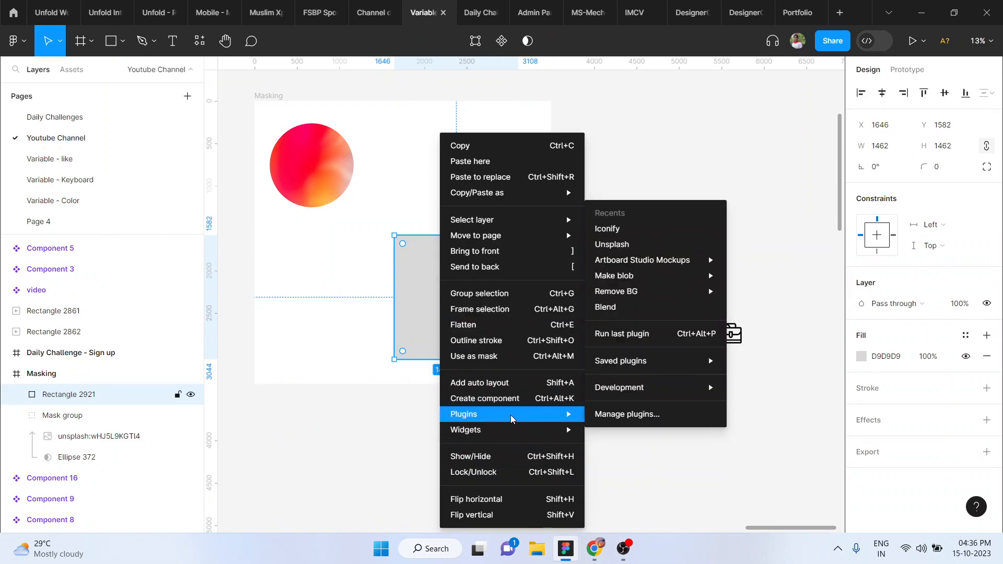
left_click(619, 247)
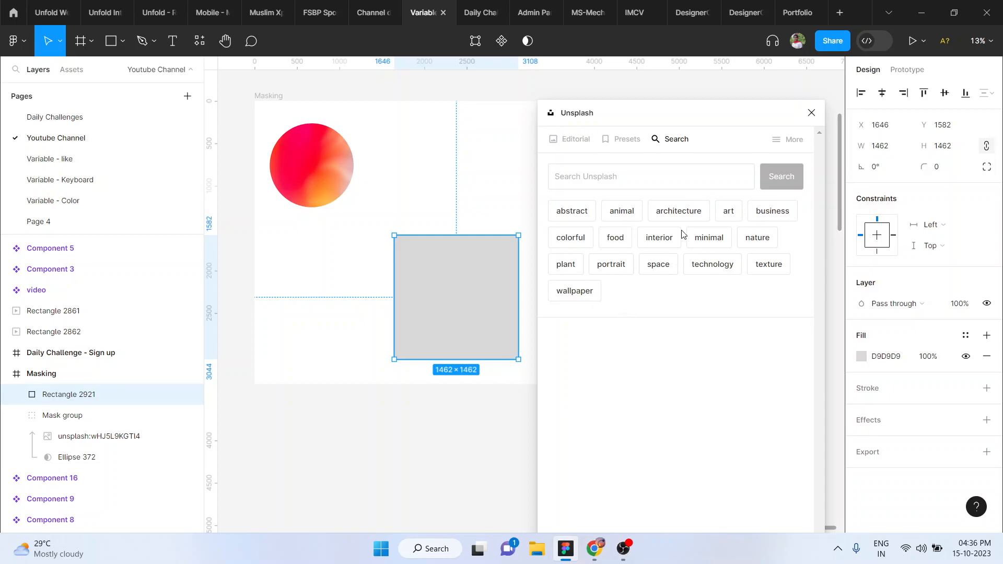
Fill the square with the white tiger photo from Unsplash's animal category and close the plugin
left_click(623, 215)
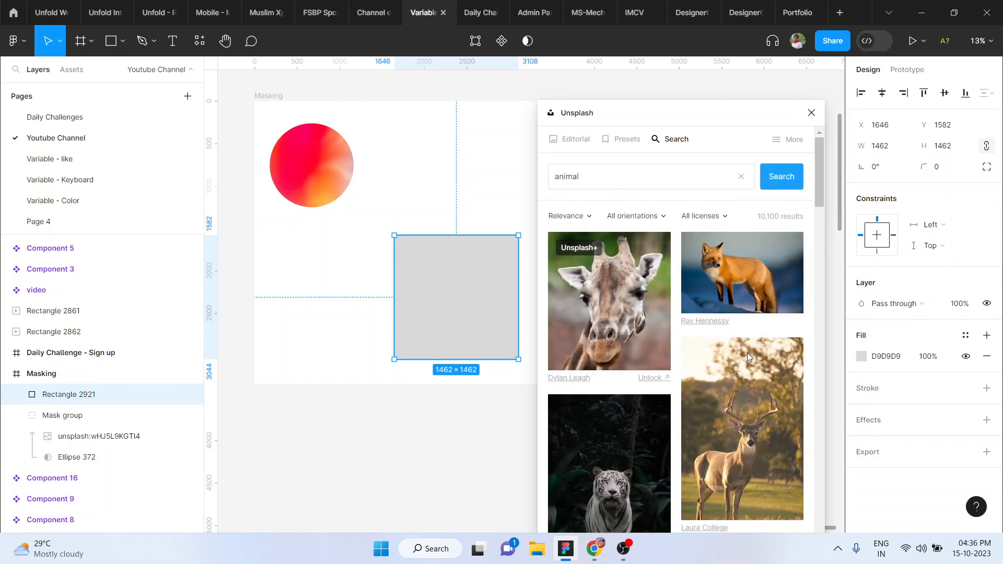
scroll(747, 353, "down", 4)
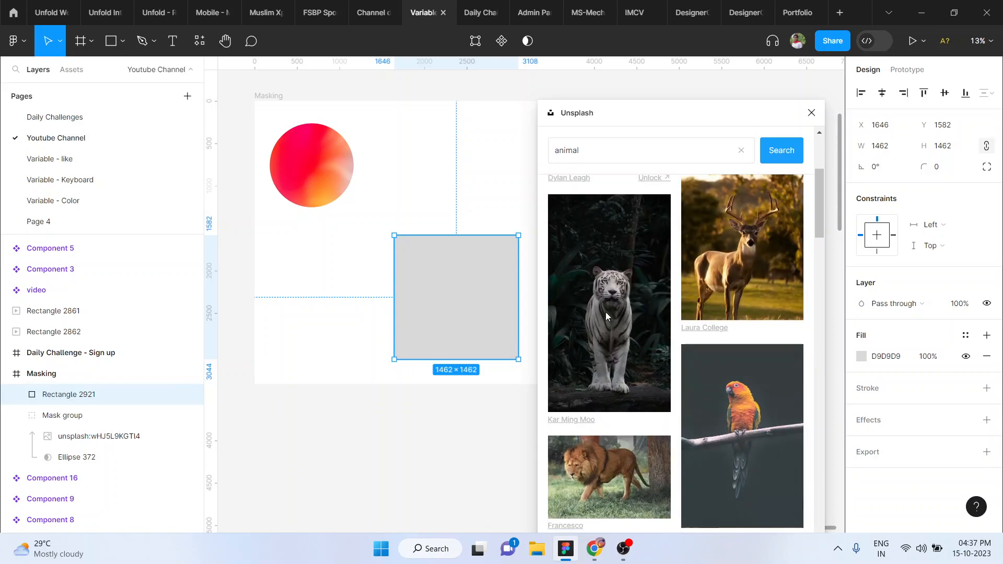
left_click(603, 309)
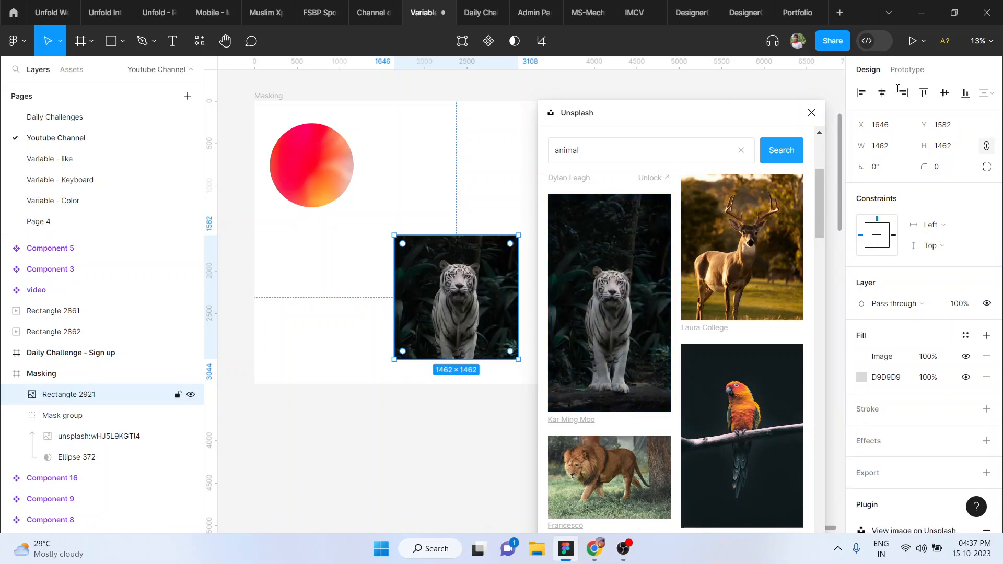
left_click(812, 113)
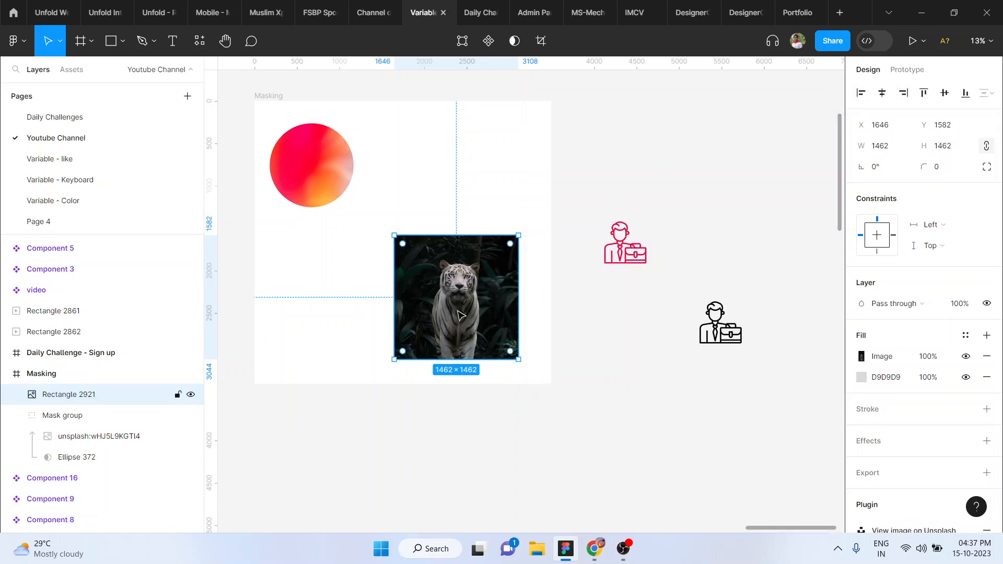
Set the tiger image fill to Crop and shift the photo upward within the square to include more of the legs
scroll(460, 315, "up", 5)
double_click(460, 315)
scroll(460, 315, "down", 3)
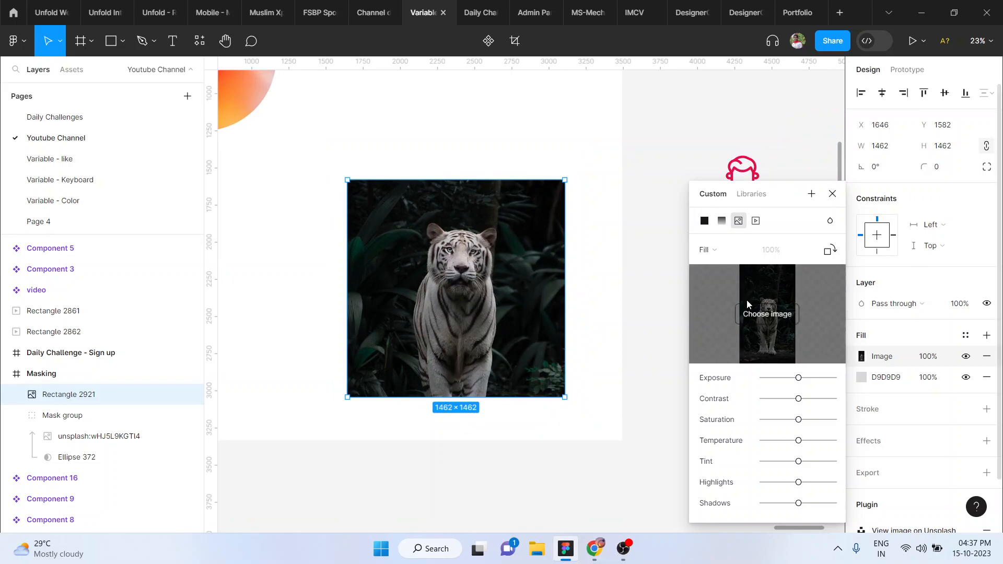
left_click(723, 256)
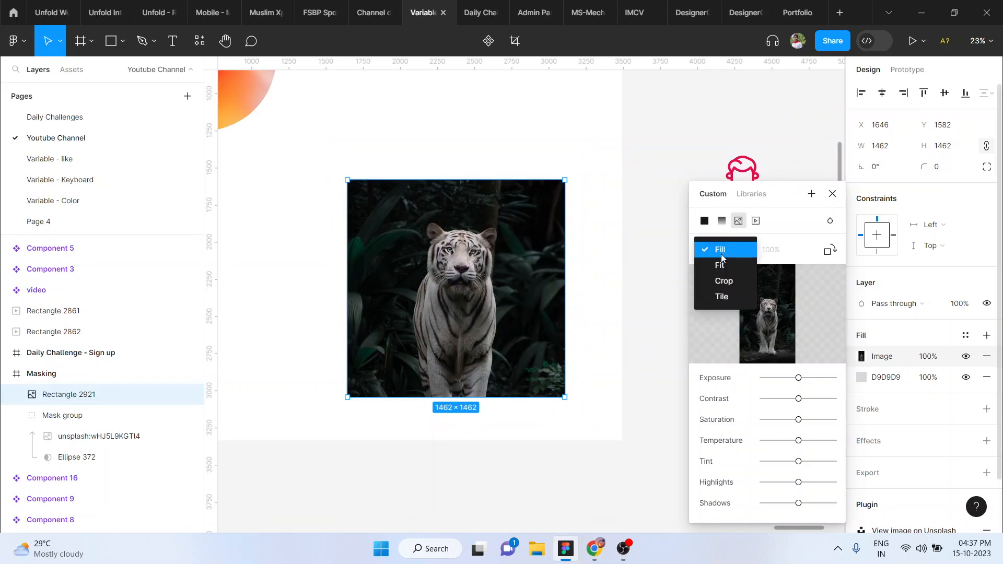
left_click(730, 285)
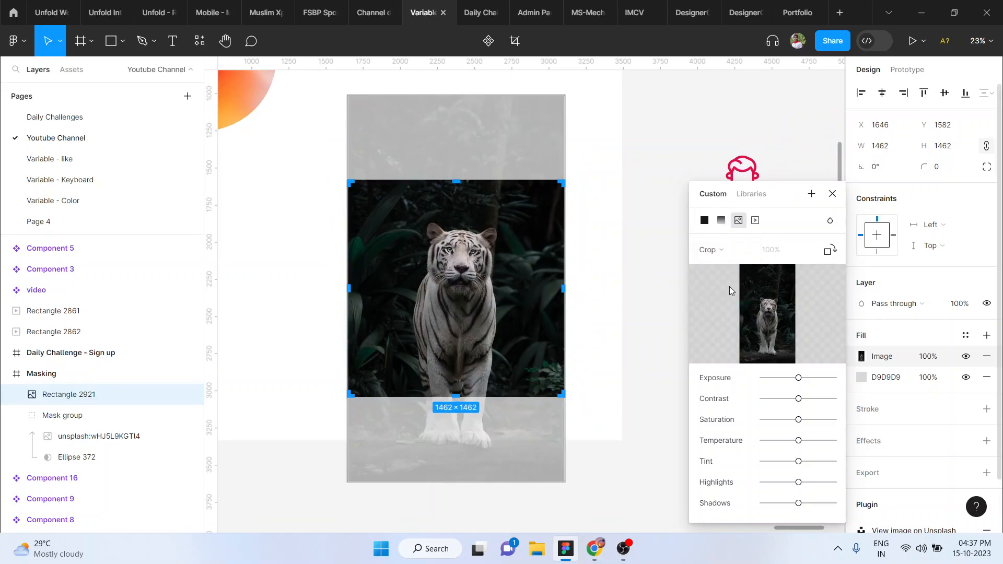
left_click_drag(444, 261, 472, 282)
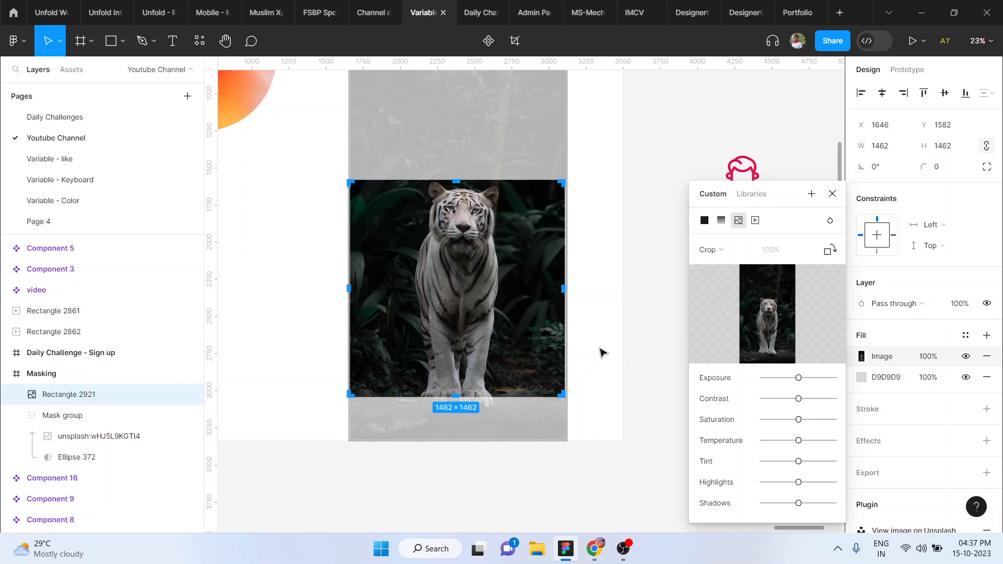
scroll(601, 353, "up", 2)
key("Escape")
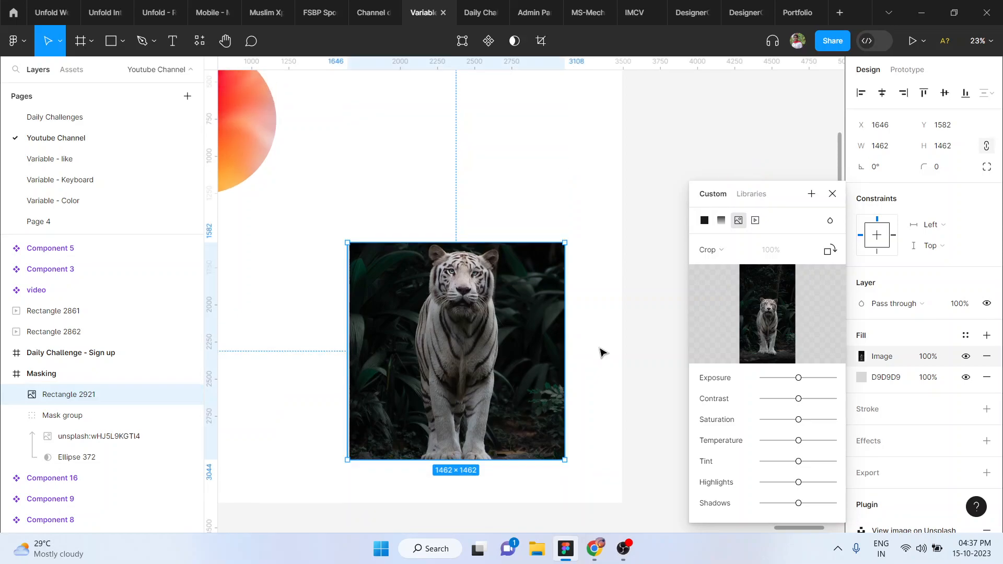
left_click(583, 359)
scroll(583, 356, "down", 4)
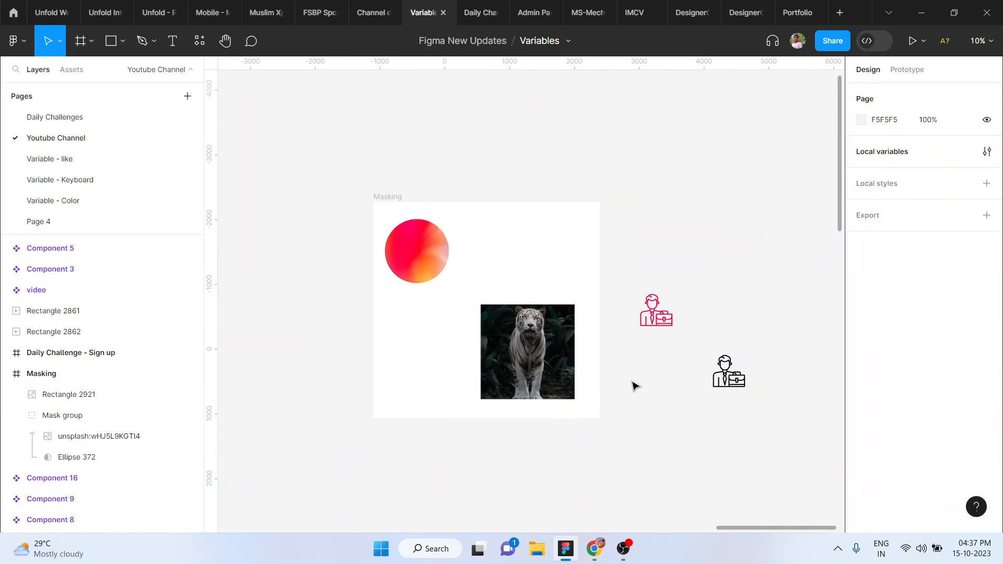
Move the tiger square out of the Masking frame to X 2935, Y -2734, above the crimson icon
left_click(562, 368)
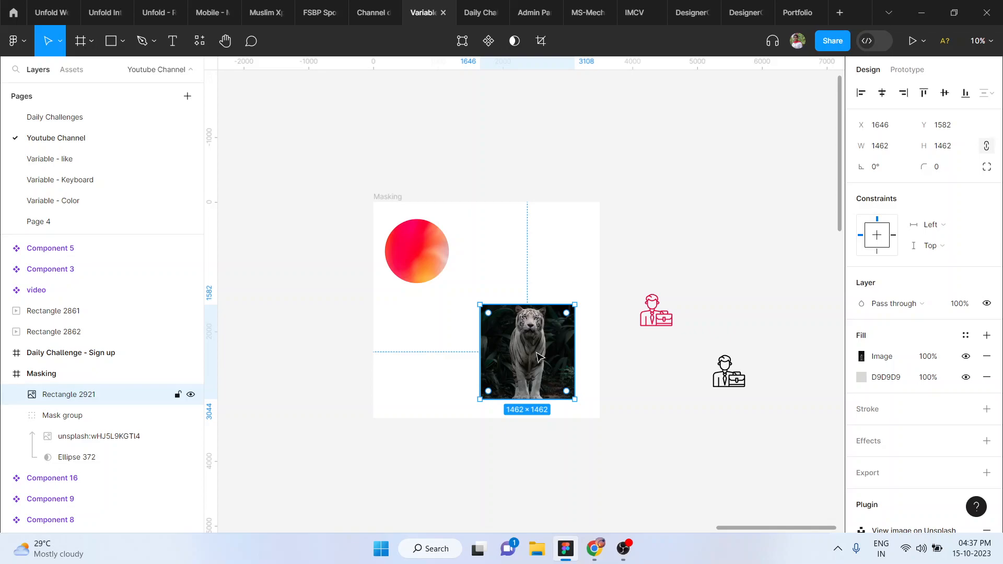
left_click_drag(538, 357, 693, 225)
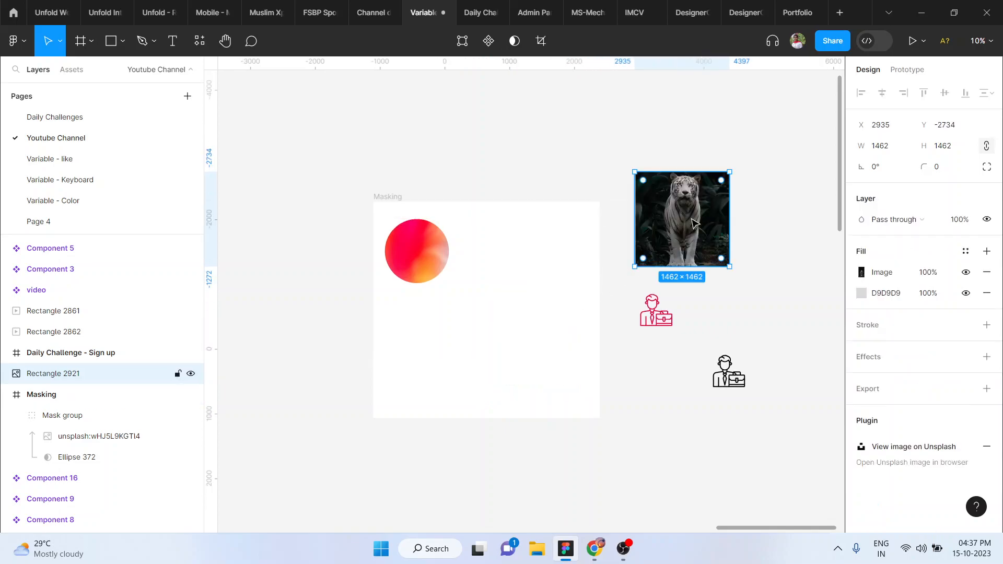
left_click(773, 301)
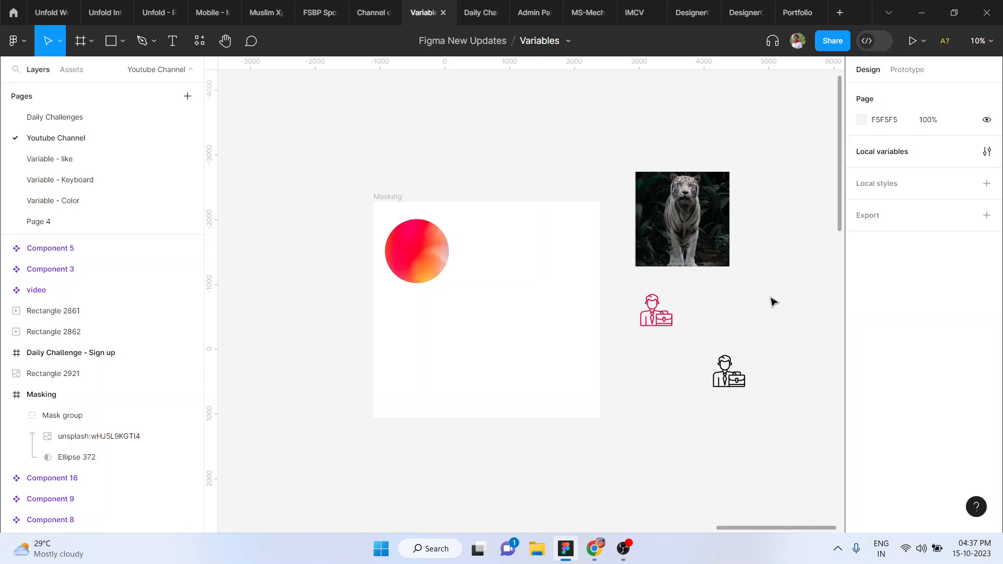
Draw a frame about 1048 × 1159 and place it outside the Masking frame, below the black businessman icon
key("f")
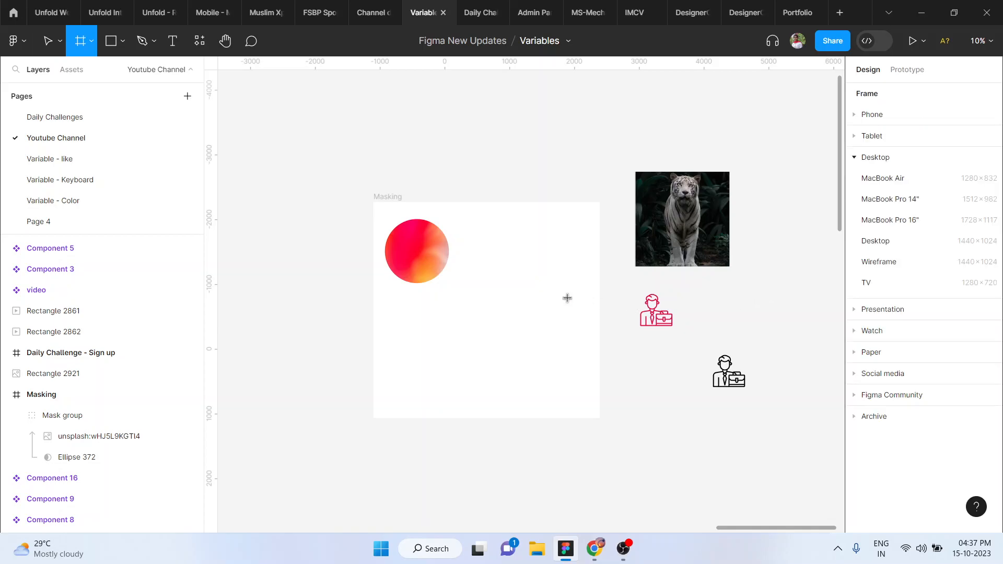
left_click_drag(510, 286, 582, 365)
left_click_drag(542, 319, 683, 428)
scroll(683, 429, "down", 3)
scroll(683, 429, "right", 2)
left_click(868, 358)
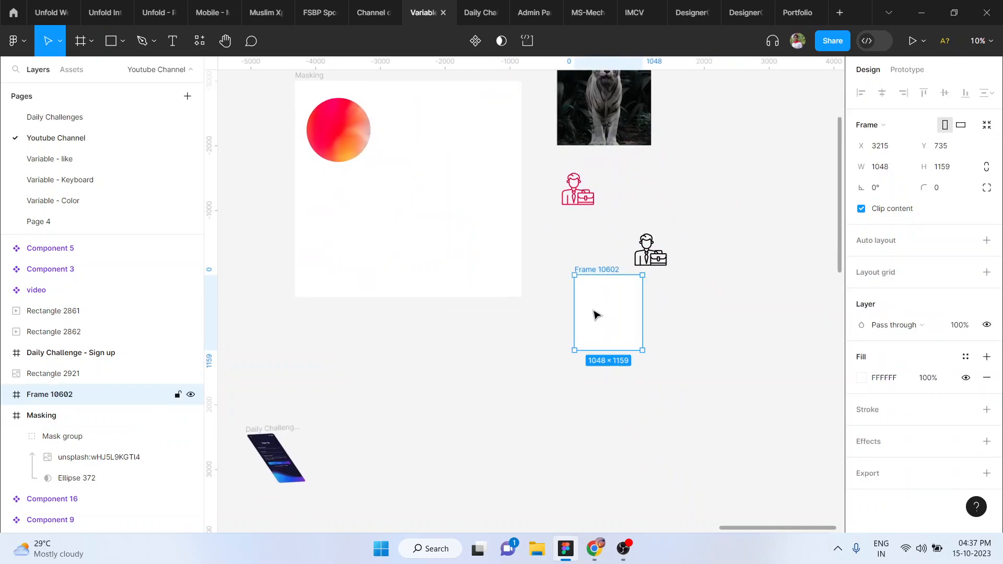
left_click_drag(597, 312, 579, 302)
Place a copy of the circle mask's gradient image inside the new frame at X -116, Y -380, covering the frame completely
left_click(322, 142)
left_click(324, 137)
left_click_drag(324, 137, 596, 309)
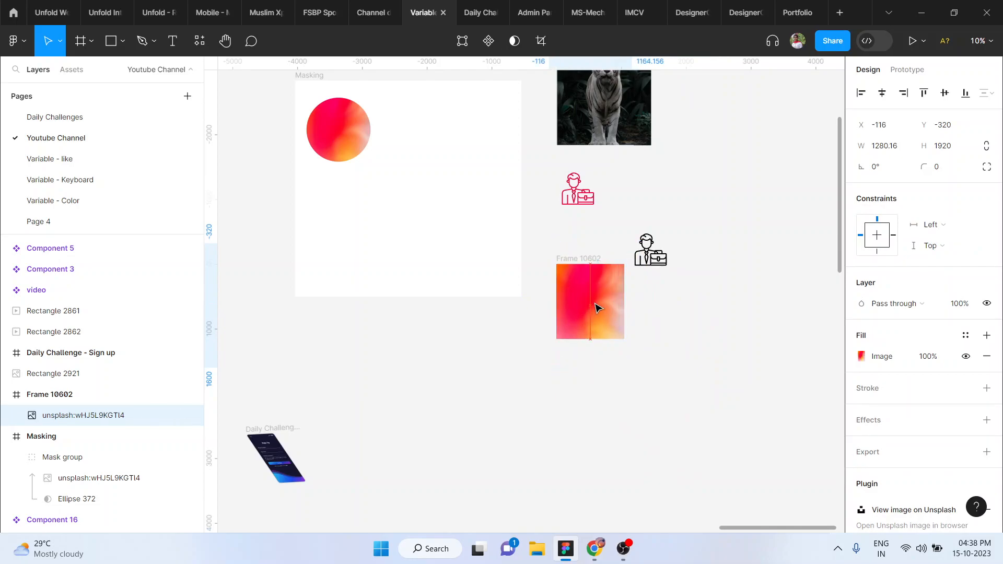
scroll(594, 307, "up", 3)
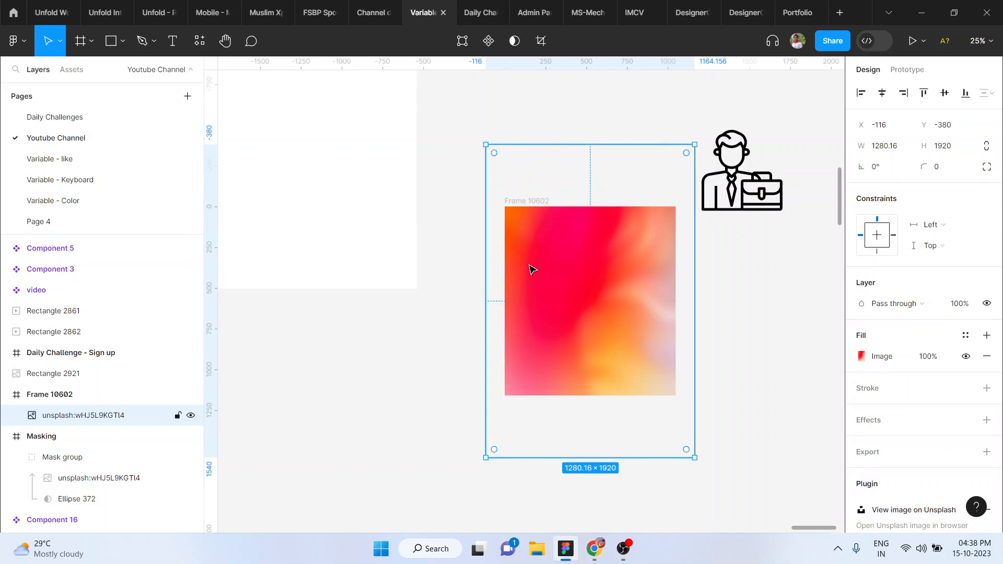
left_click(768, 332)
Move the frame with the gradient image into the Masking frame, below and to the right of the circle
scroll(600, 275, "down", 5)
left_click_drag(600, 275, 465, 207)
left_click(643, 352)
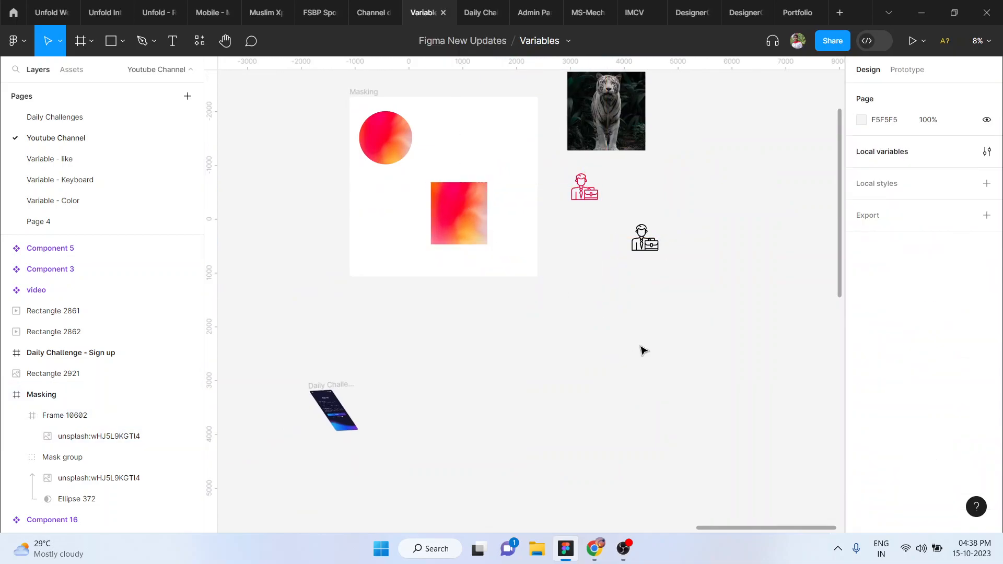
scroll(643, 348, "up", 2)
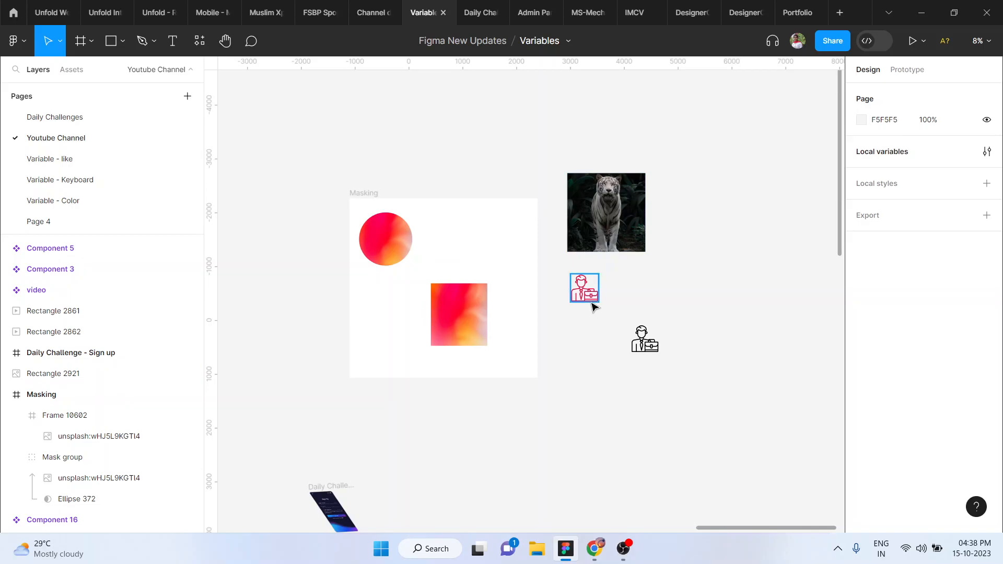
scroll(594, 303, "up", 5)
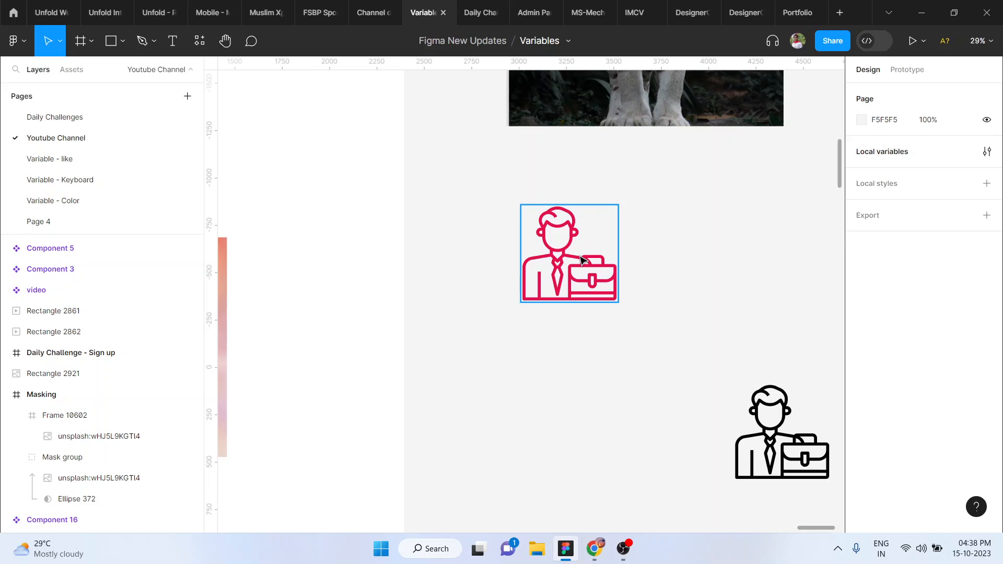
scroll(582, 260, "down", 5)
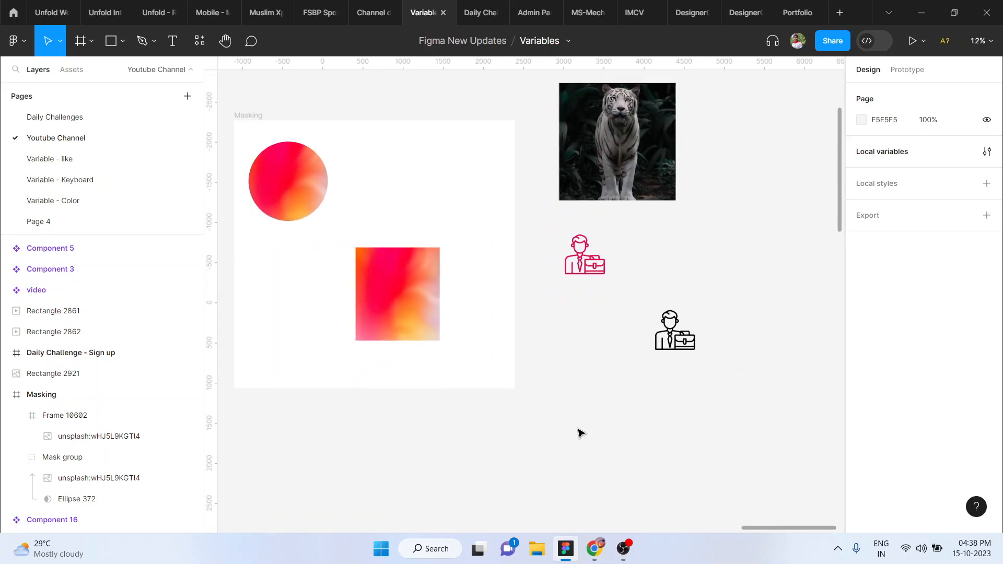
scroll(580, 432, "down", 3)
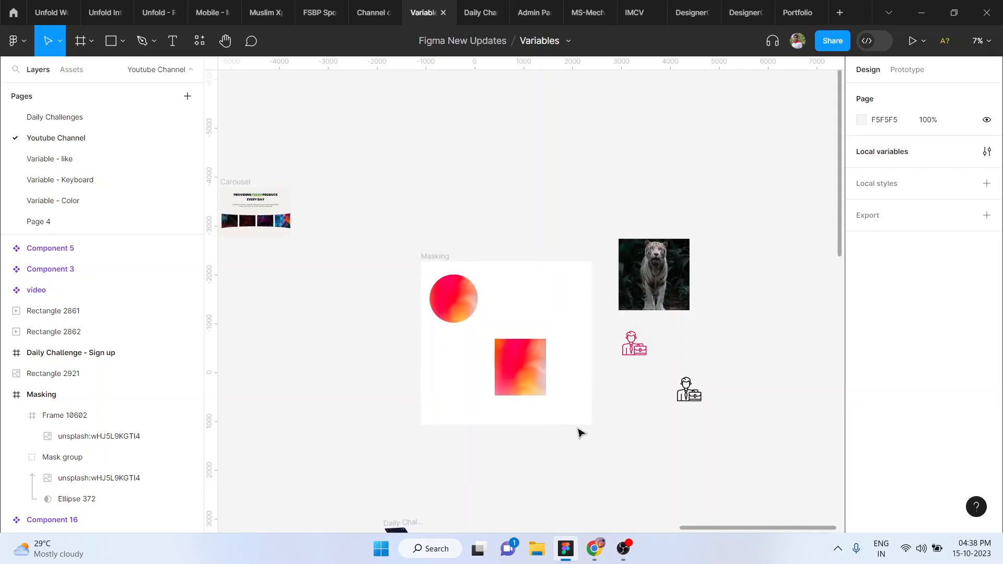